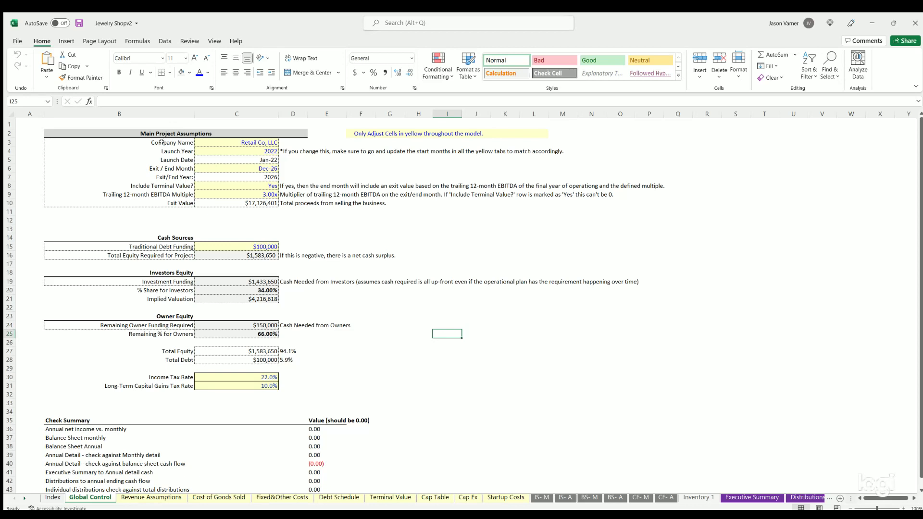
# - Review the Main Project Assumptions on Global Control, including launch year, launch date, terminal value option, EBITDA multiple and exit value
pyautogui.moveTo(160, 141); pyautogui.dragTo(241, 224)
pyautogui.click(264, 151)
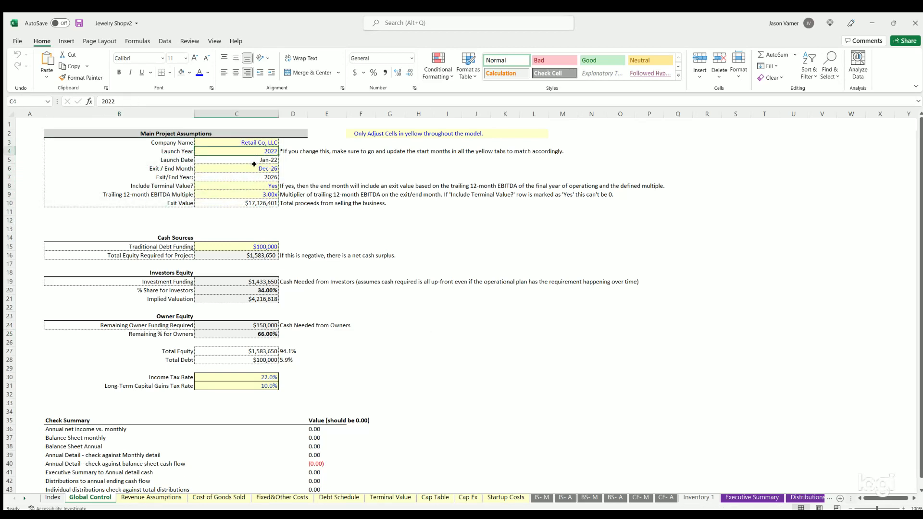
pyautogui.click(254, 164)
pyautogui.moveTo(245, 184); pyautogui.dragTo(173, 193)
pyautogui.click(256, 182)
pyautogui.moveTo(252, 192); pyautogui.dragTo(188, 194)
pyautogui.click(238, 194)
pyautogui.click(242, 201)
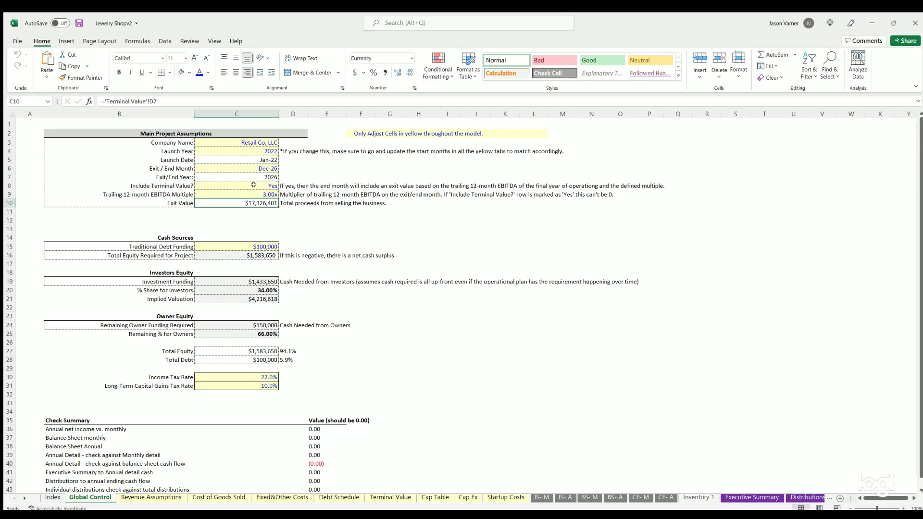
# - Examine the Traditional Debt Funding input and trace its payments down to the final payoff row on the Debt Schedule sheet
pyautogui.moveTo(173, 235); pyautogui.dragTo(269, 244)
pyautogui.click(268, 245)
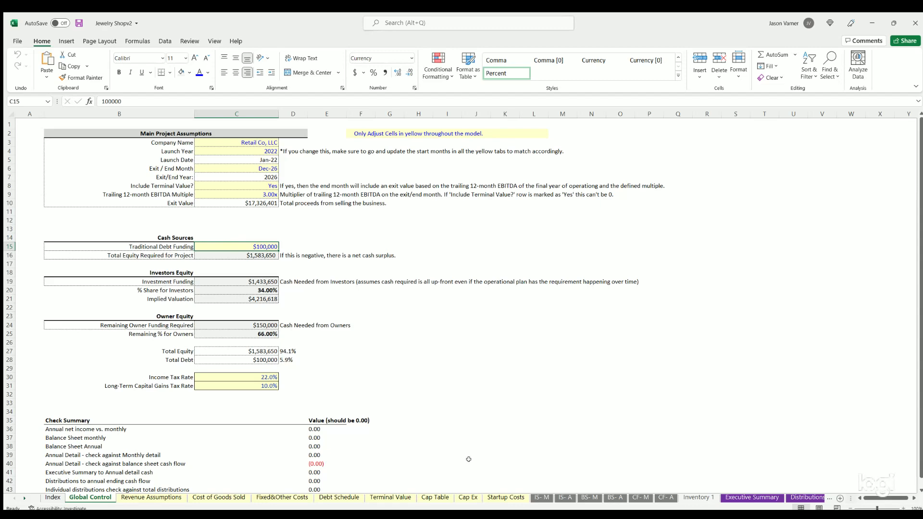
pyautogui.click(339, 498)
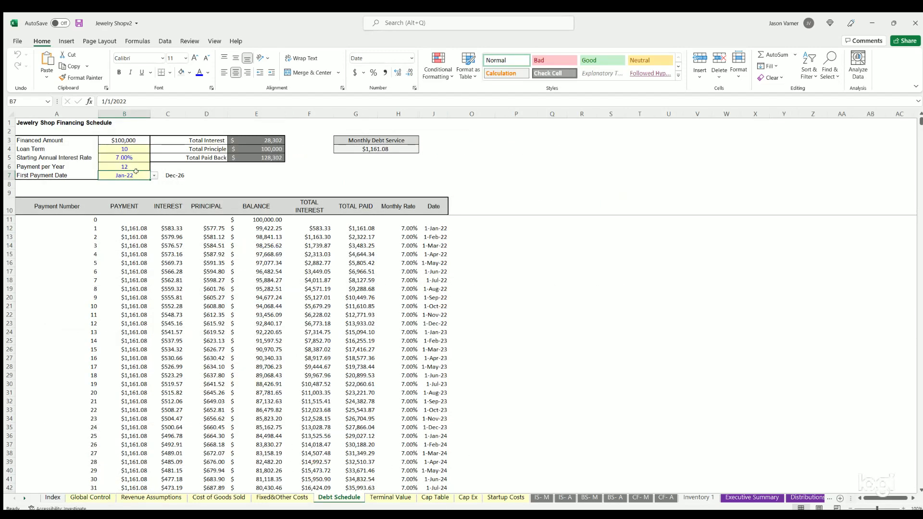
pyautogui.scroll(-15, 141, 332)
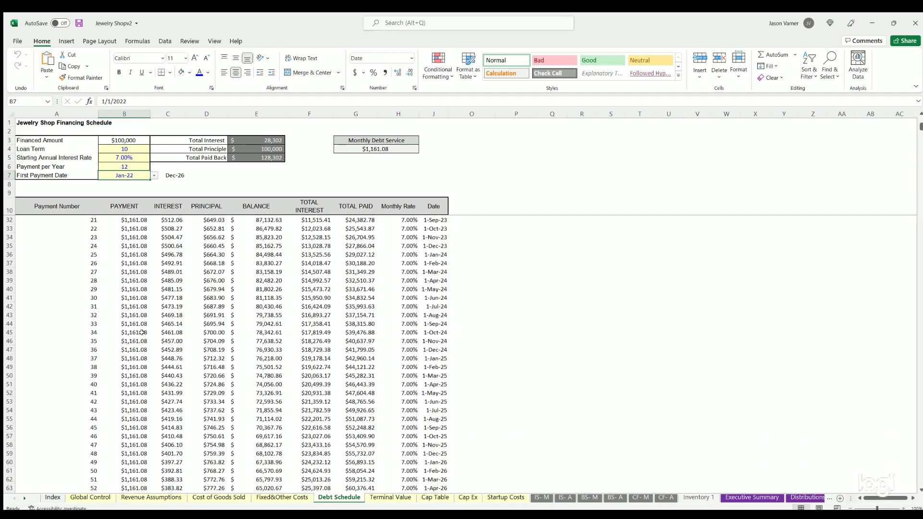
pyautogui.click(131, 357)
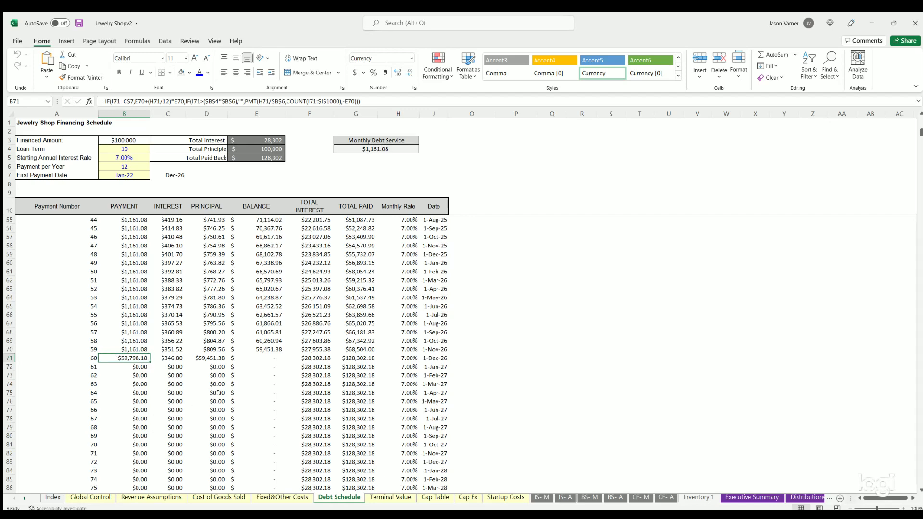
pyautogui.scroll(15, 218, 393)
# - Return to Global Control and review the income and capital gains tax rates and the Investors and Owner Equity blocks
pyautogui.click(92, 498)
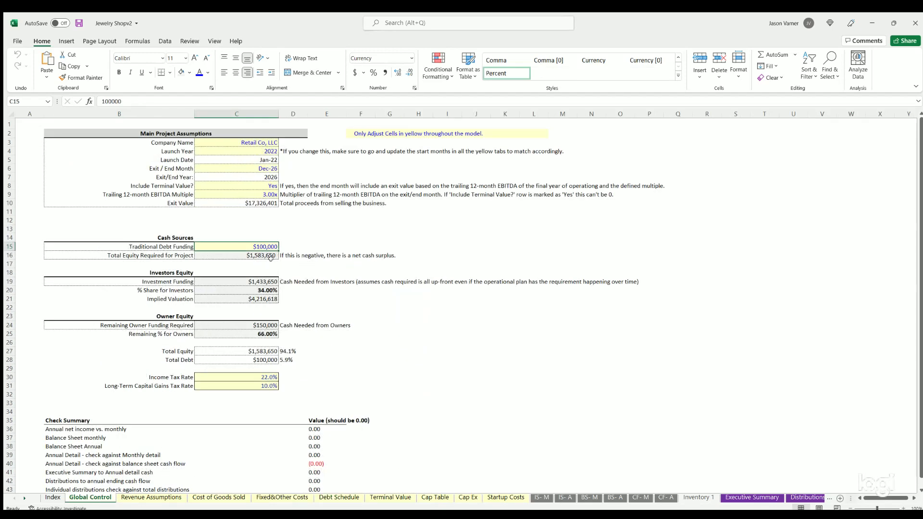
pyautogui.moveTo(240, 375); pyautogui.dragTo(235, 385)
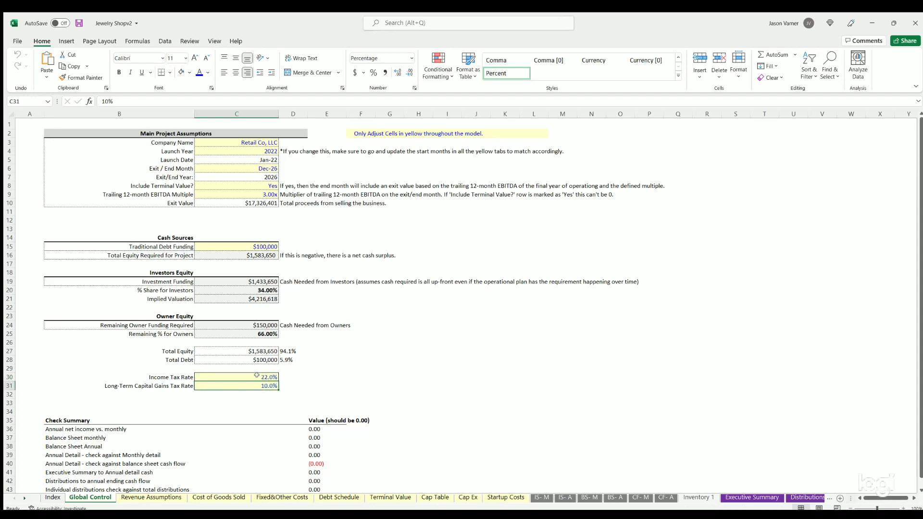
pyautogui.click(255, 383)
pyautogui.moveTo(163, 270); pyautogui.dragTo(264, 329)
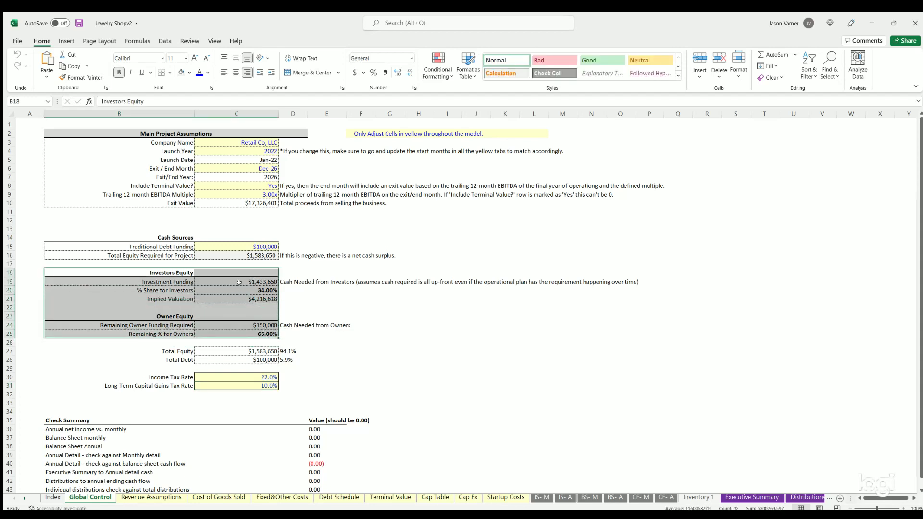
# - Open the Cap Table sheet and examine the total equity required and the common and preferred share class percentages
pyautogui.click(434, 498)
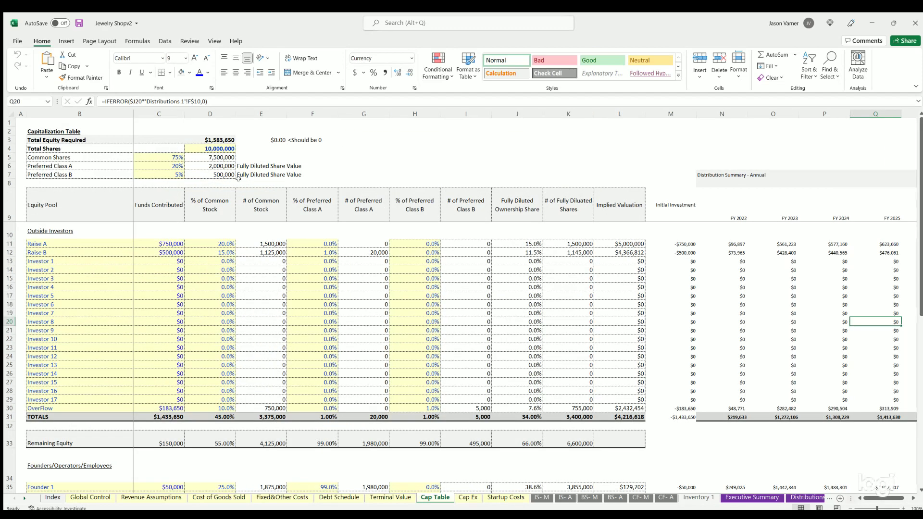
pyautogui.click(215, 139)
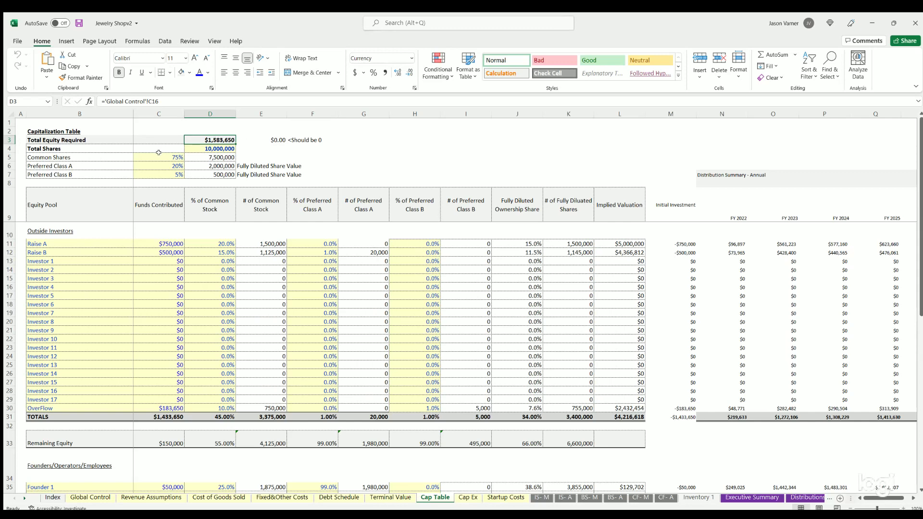
pyautogui.moveTo(159, 153); pyautogui.dragTo(155, 172)
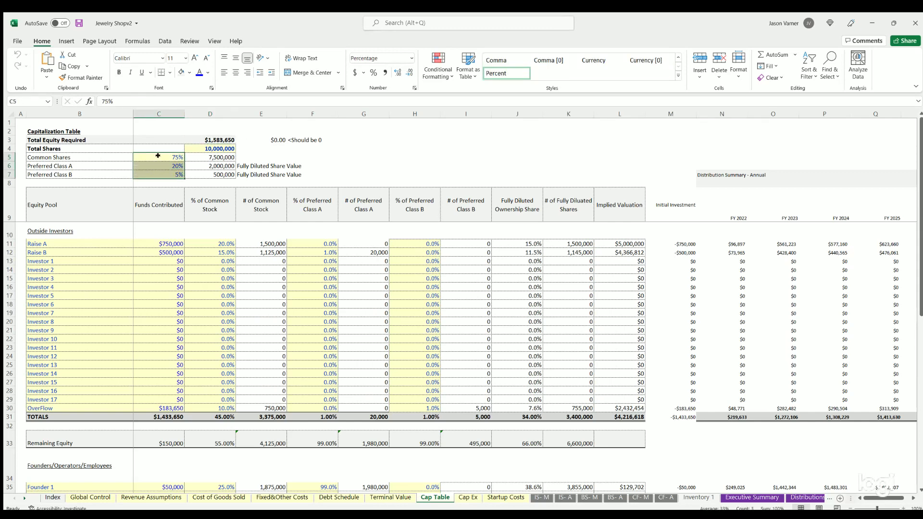
# - Review the Outside Investors' funds contributed and their common, Preferred Class A and Preferred Class B percentages
pyautogui.click(164, 242)
pyautogui.moveTo(164, 243); pyautogui.dragTo(167, 402)
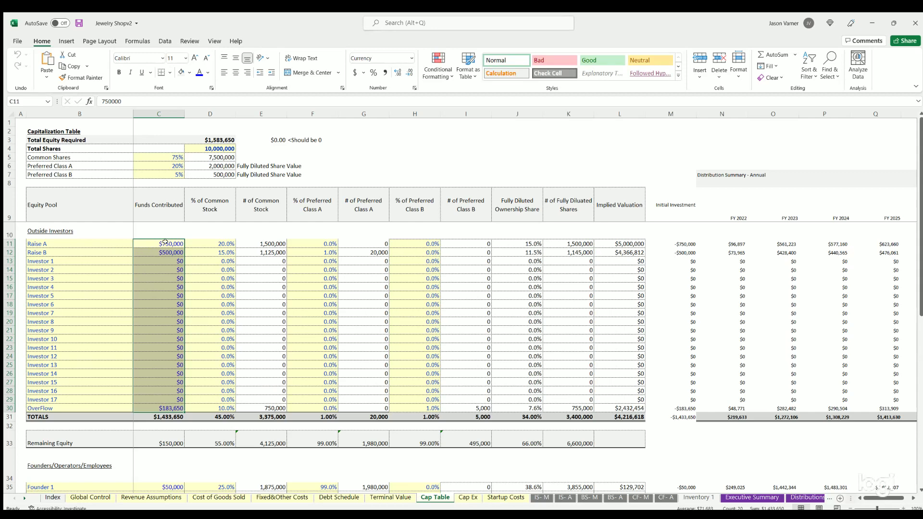
pyautogui.moveTo(164, 242); pyautogui.dragTo(161, 361)
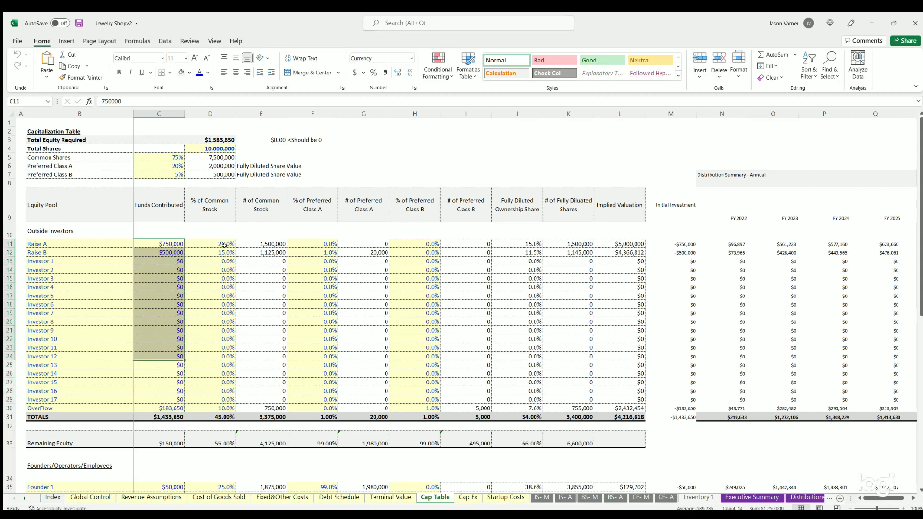
pyautogui.moveTo(224, 244); pyautogui.dragTo(224, 253)
pyautogui.click(315, 243)
pyautogui.moveTo(426, 243); pyautogui.dragTo(416, 313)
# - Examine the Founders/Operators/Employees section of the Cap Table, covering names, funds contributed and common stock percentages
pyautogui.scroll(-7, 218, 270)
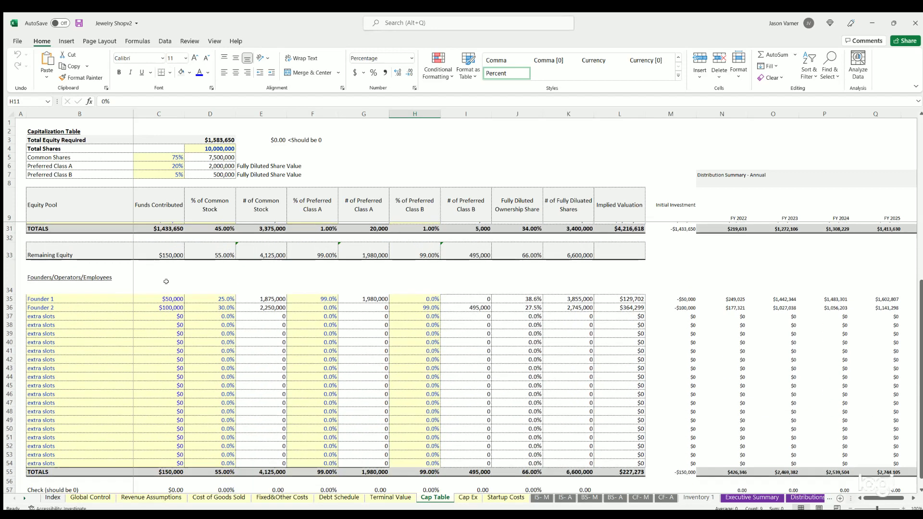
pyautogui.moveTo(84, 288); pyautogui.dragTo(79, 454)
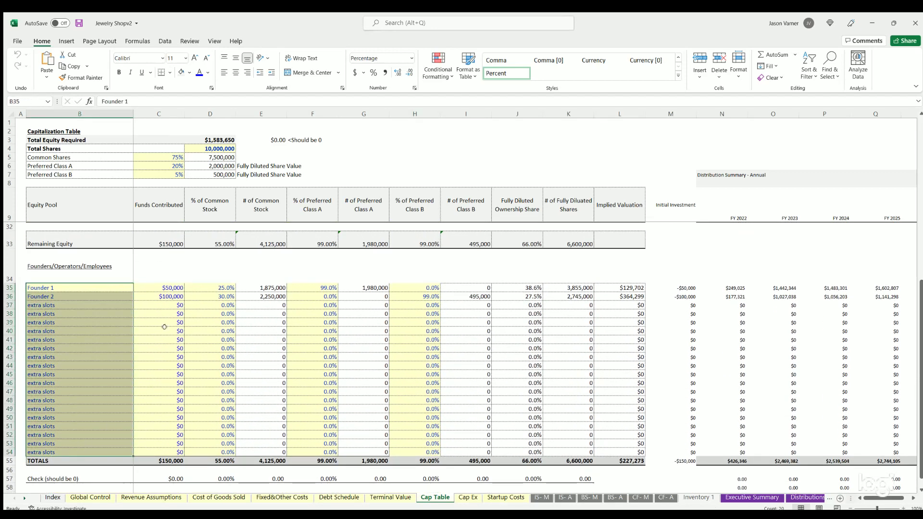
pyautogui.moveTo(167, 289); pyautogui.dragTo(166, 400)
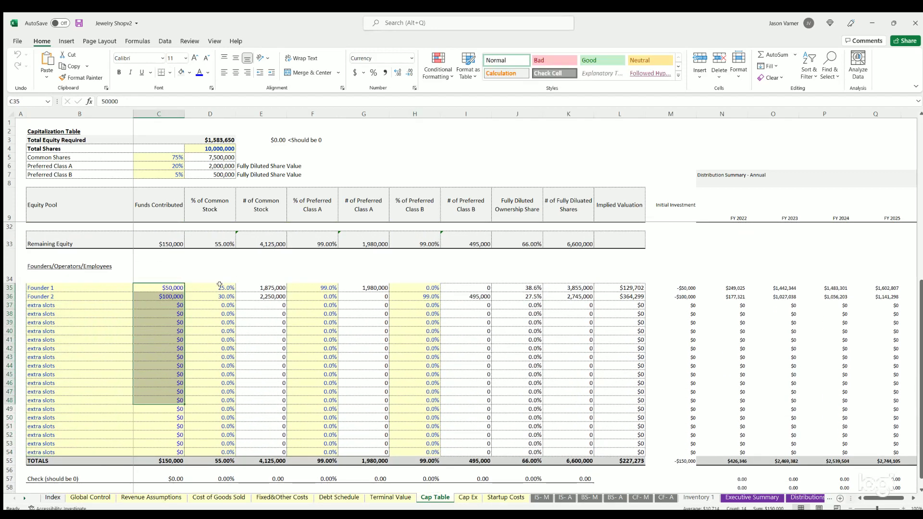
pyautogui.click(225, 285)
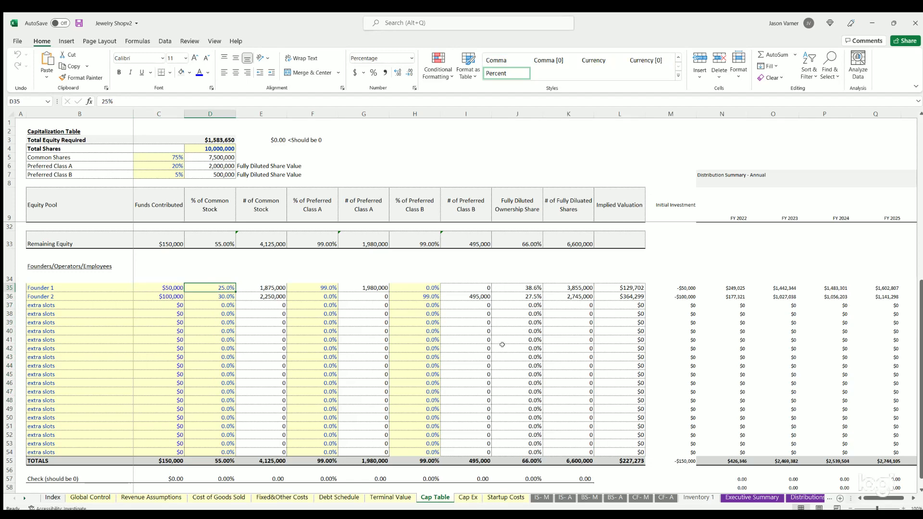
# - Review the annual Distribution Summary on the Cap Table, covering initial investments, yearly distributions, totals and IRR for investors and founders
pyautogui.scroll(7, 502, 345)
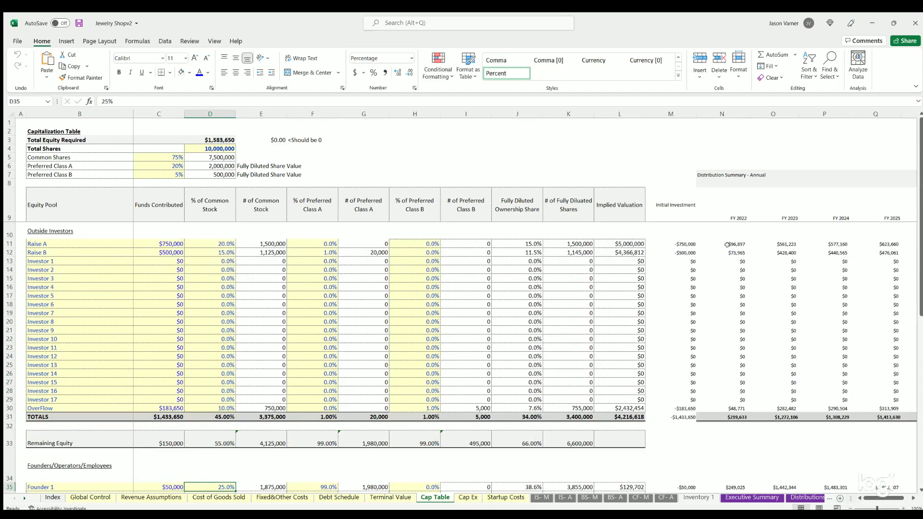
pyautogui.hscroll(2, 882, 489)
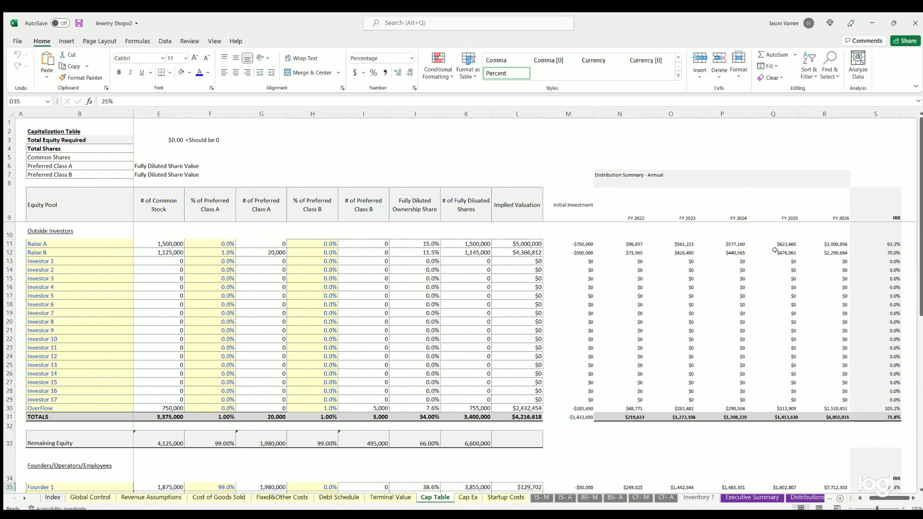
pyautogui.click(582, 244)
pyautogui.moveTo(696, 251)
pyautogui.mouseDown()
pyautogui.moveTo(817, 365)
pyautogui.moveTo(817, 400)
pyautogui.mouseUp()
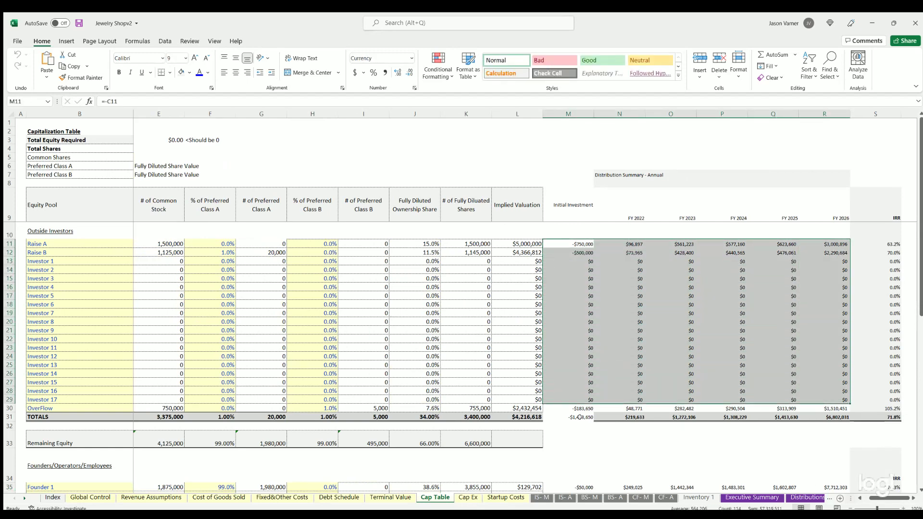
pyautogui.moveTo(580, 418); pyautogui.dragTo(880, 417)
pyautogui.scroll(-8, 631, 335)
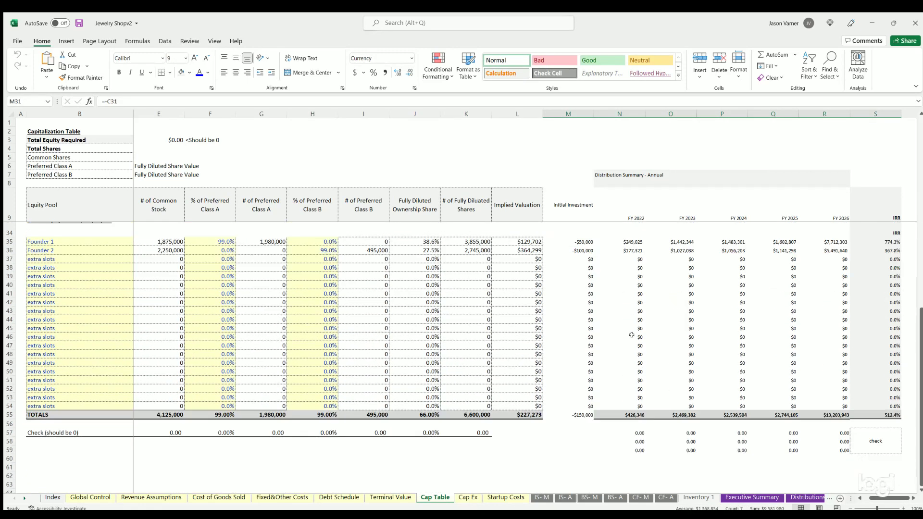
pyautogui.scroll(8, 632, 334)
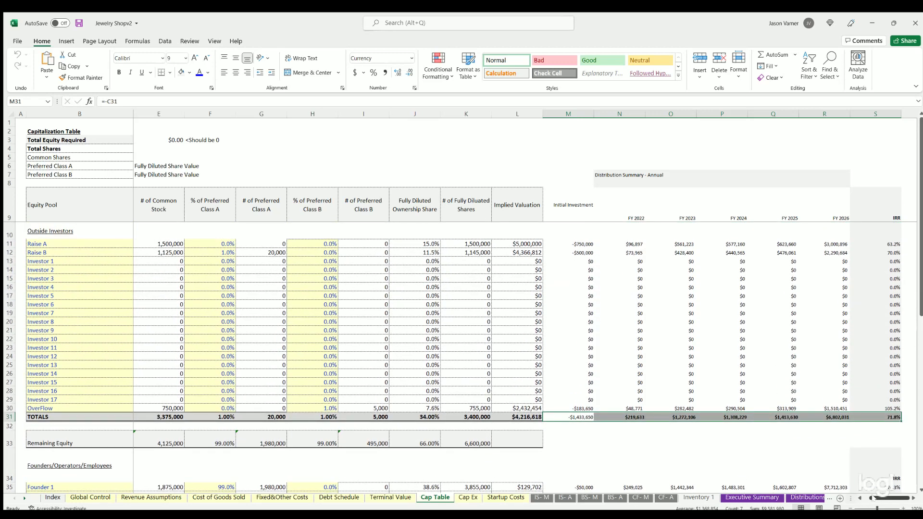
pyautogui.moveTo(873, 498); pyautogui.dragTo(864, 498)
# - Inspect the Check Summary on Global Control, reviewing the check values and the formulas behind the net income and balance sheet checks
pyautogui.click(90, 498)
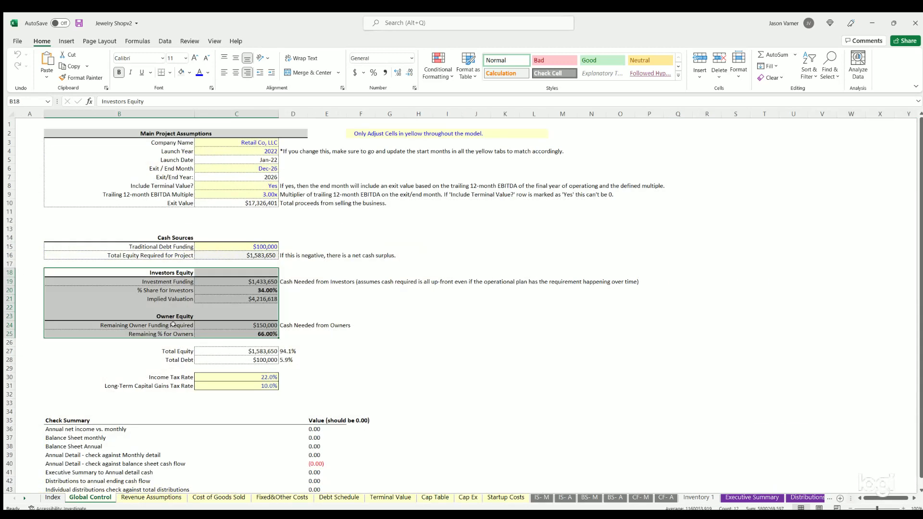
pyautogui.scroll(-4, 173, 324)
pyautogui.moveTo(62, 323); pyautogui.dragTo(336, 392)
pyautogui.click(313, 332)
pyautogui.click(313, 340)
pyautogui.click(314, 349)
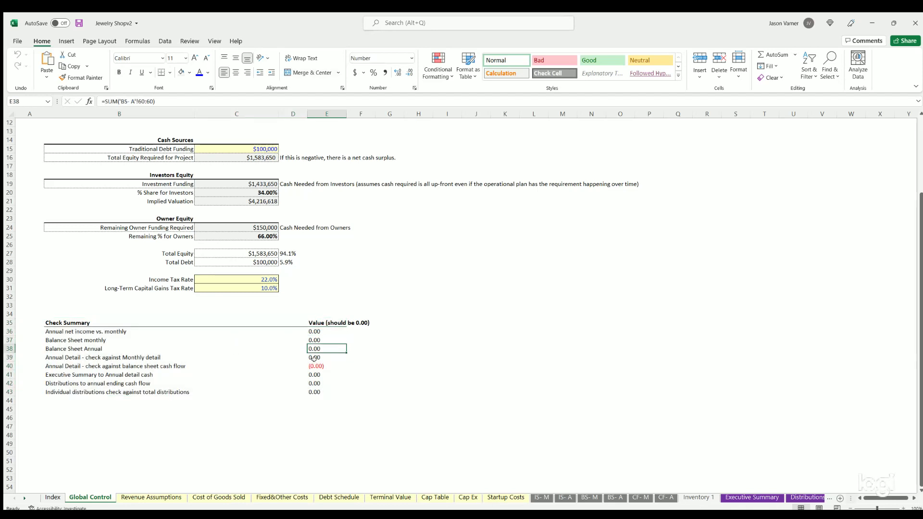
pyautogui.moveTo(316, 330); pyautogui.dragTo(316, 391)
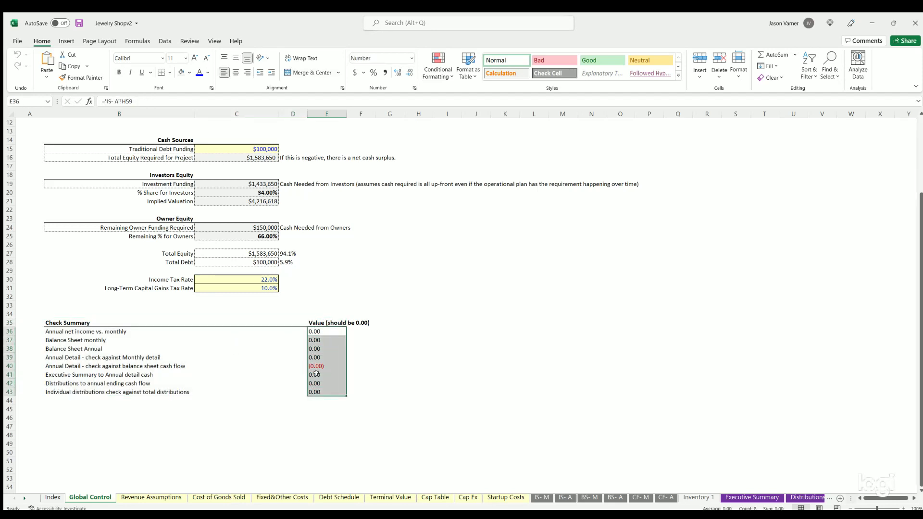
pyautogui.click(314, 331)
pyautogui.click(315, 340)
pyautogui.scroll(1, 317, 370)
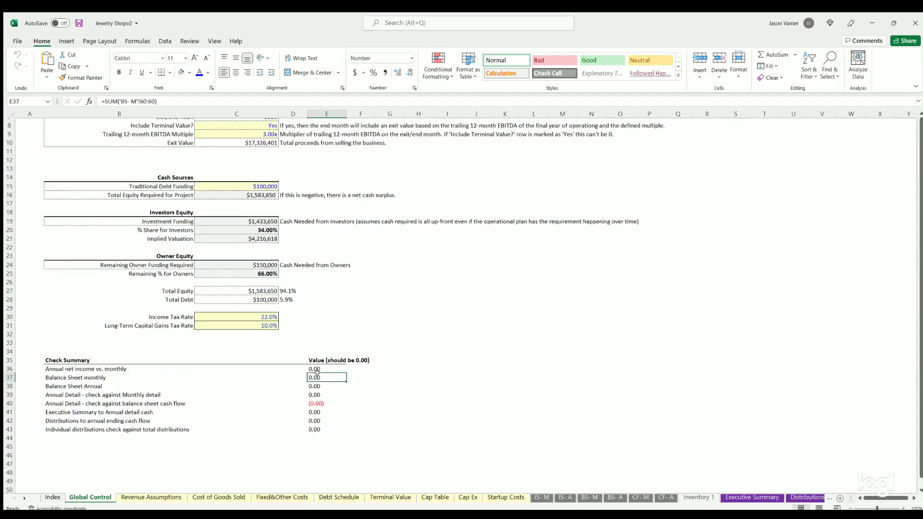
pyautogui.scroll(3, 317, 373)
# - Open the Revenue Assumptions sheet and review the jewelry categories, item names, start months and average sale prices per tier
pyautogui.click(150, 497)
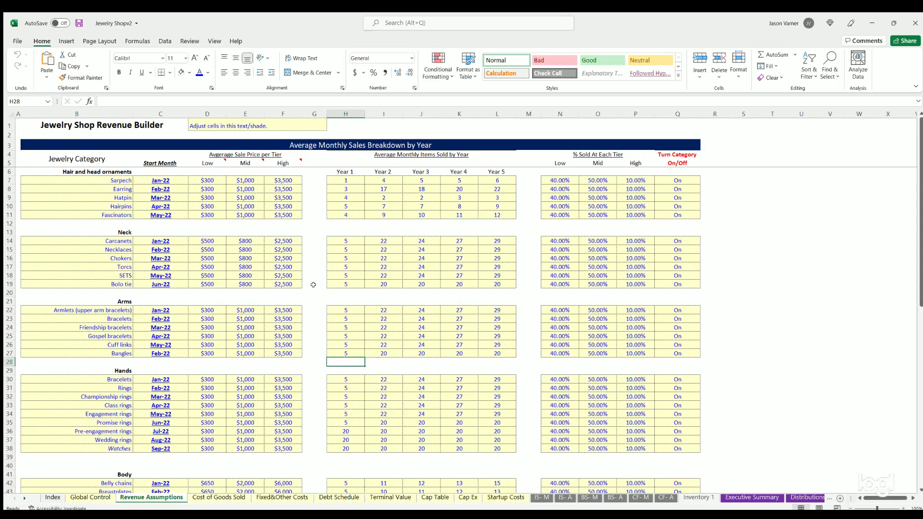
pyautogui.click(93, 169)
pyautogui.scroll(-10, 96, 183)
pyautogui.scroll(10, 96, 191)
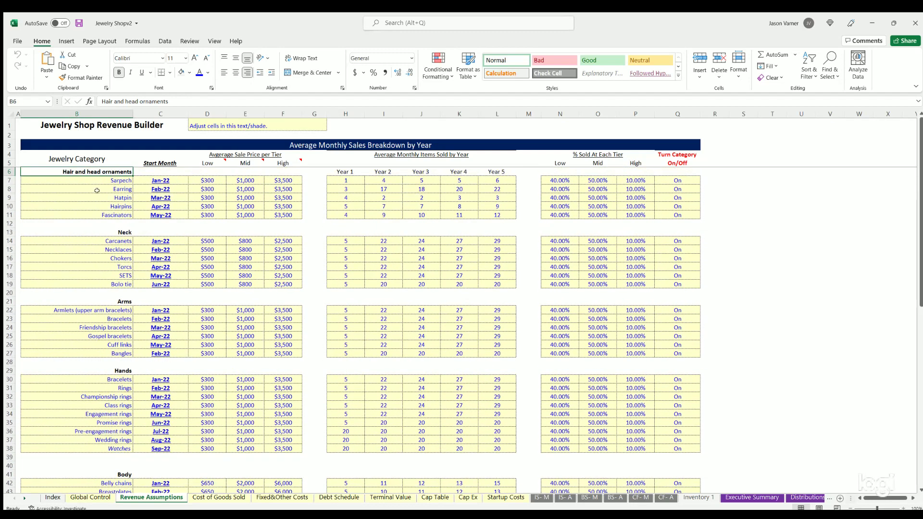
pyautogui.moveTo(96, 181); pyautogui.dragTo(105, 207)
pyautogui.click(161, 189)
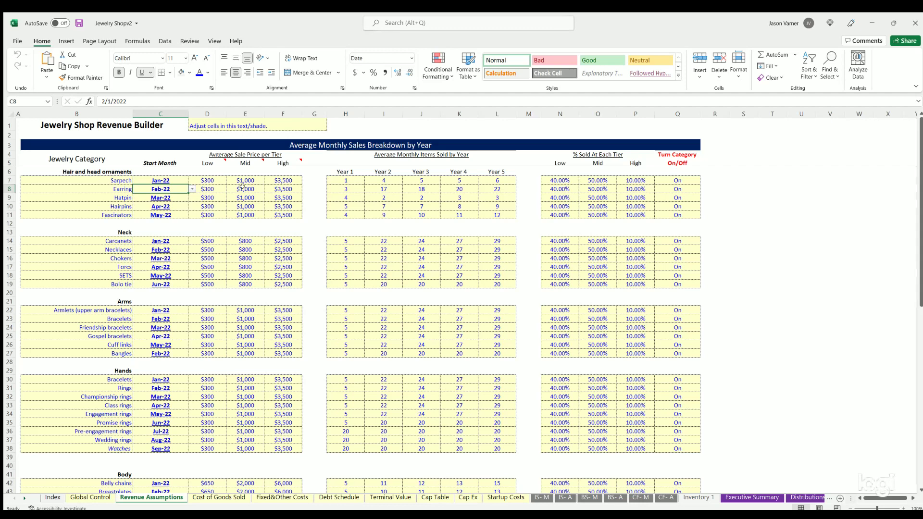
pyautogui.moveTo(217, 179); pyautogui.dragTo(273, 180)
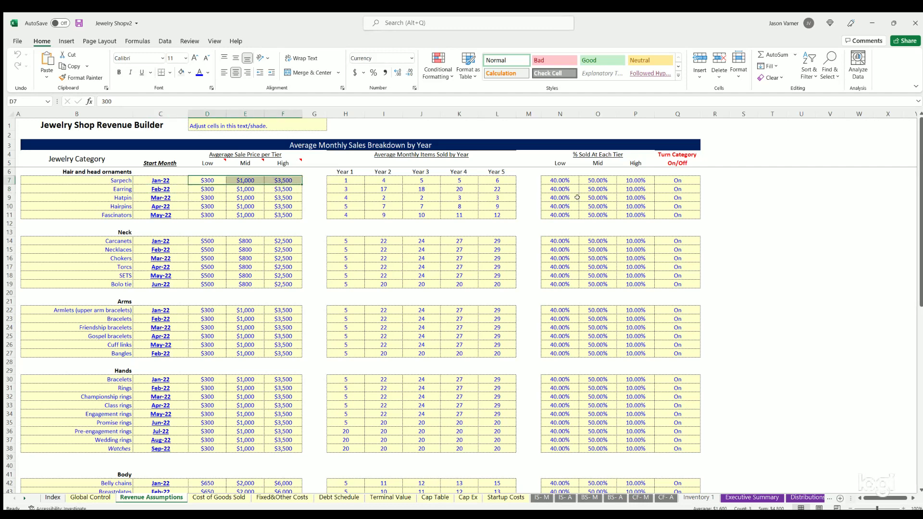
# - Check Sarpech's percentages sold at each tier and set its Year 1 average monthly items sold to 100
pyautogui.click(351, 178)
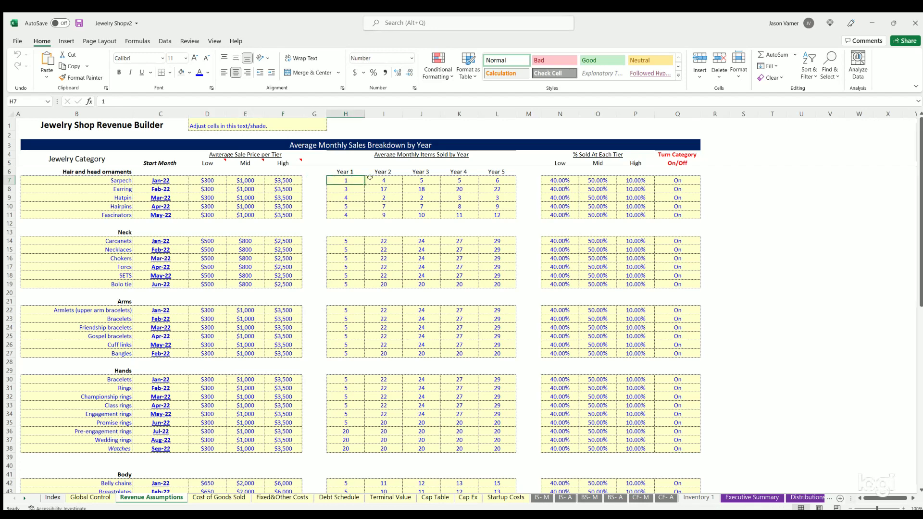
pyautogui.click(560, 179)
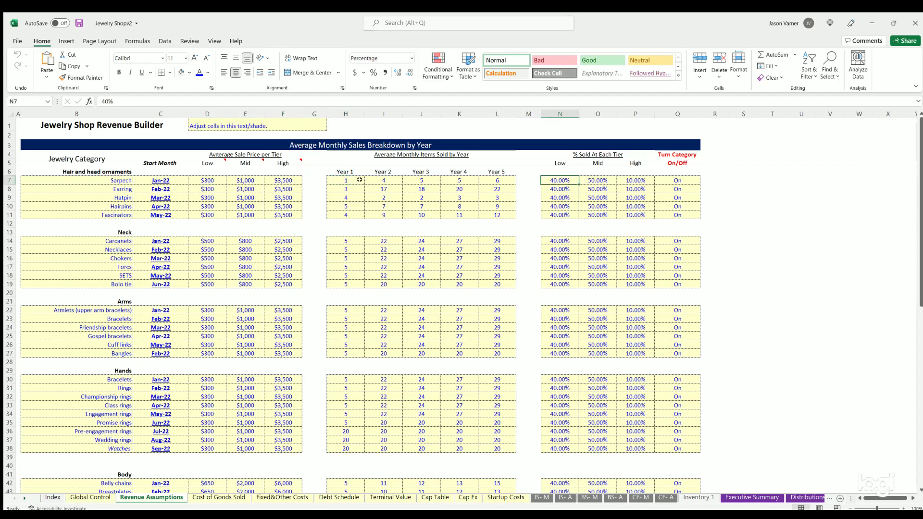
pyautogui.click(345, 179)
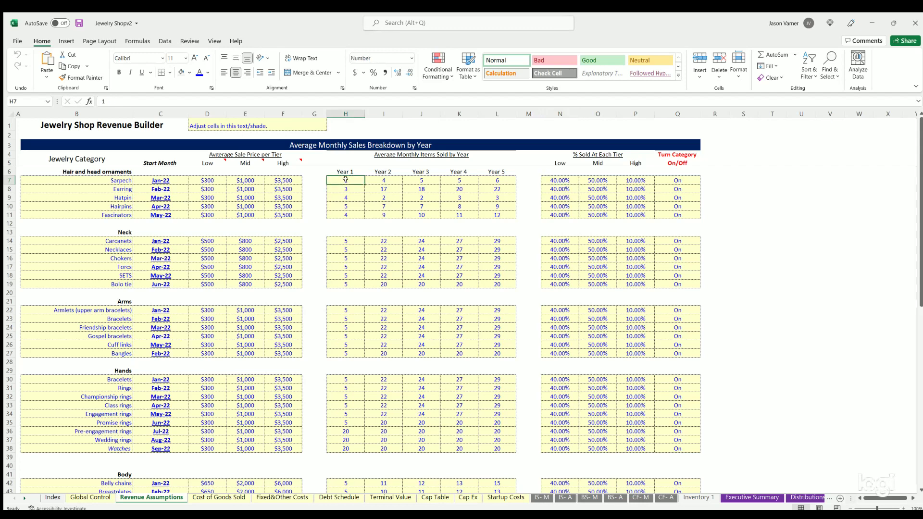
pyautogui.click(549, 179)
pyautogui.click(597, 179)
pyautogui.click(345, 177)
pyautogui.write('100')
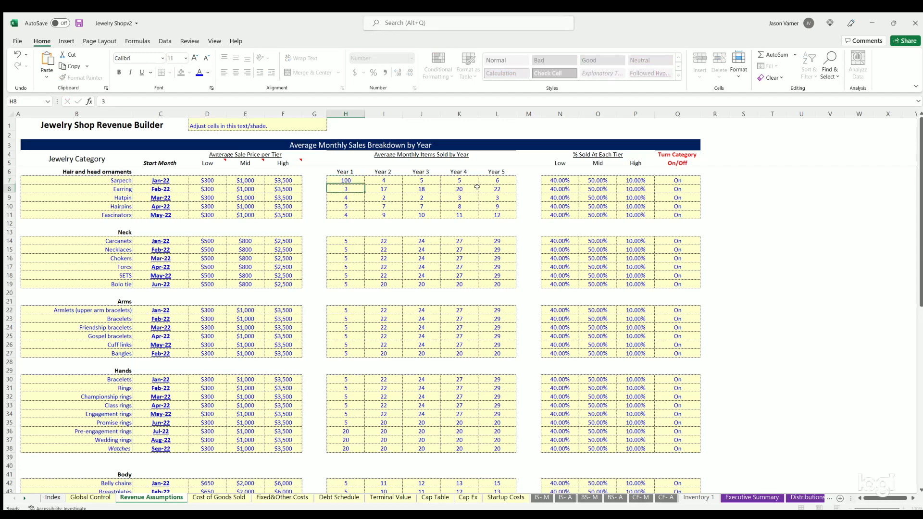
# - Compare Sarpech's sale prices and percentages sold at each tier, and set its Year 1 average monthly items sold to 1
pyautogui.press('Return')
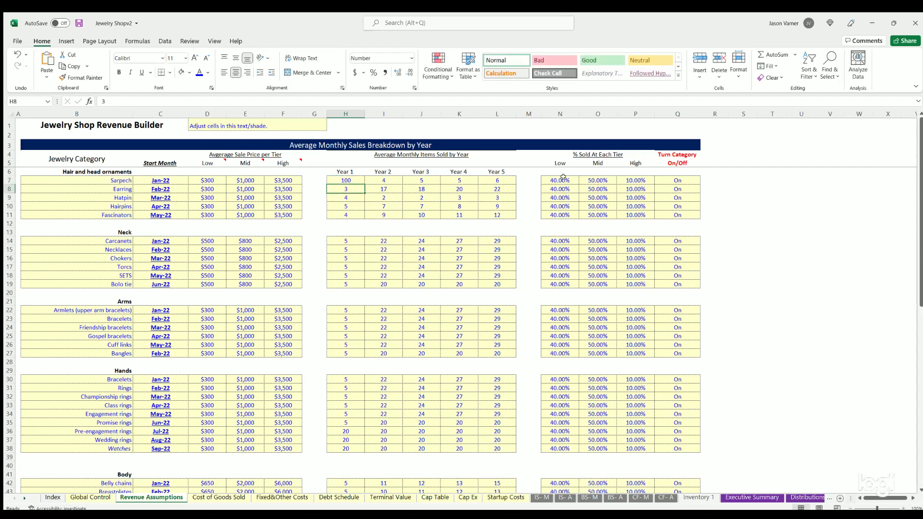
pyautogui.click(563, 178)
pyautogui.click(206, 180)
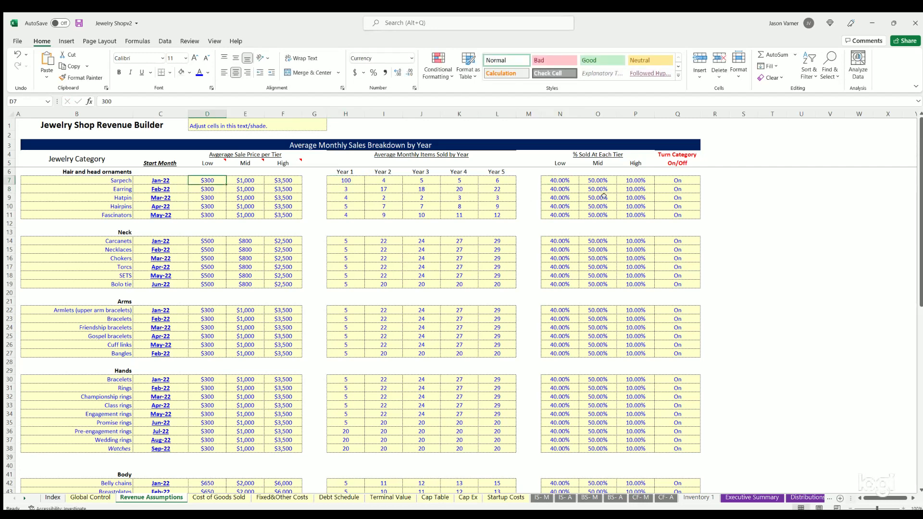
pyautogui.click(598, 181)
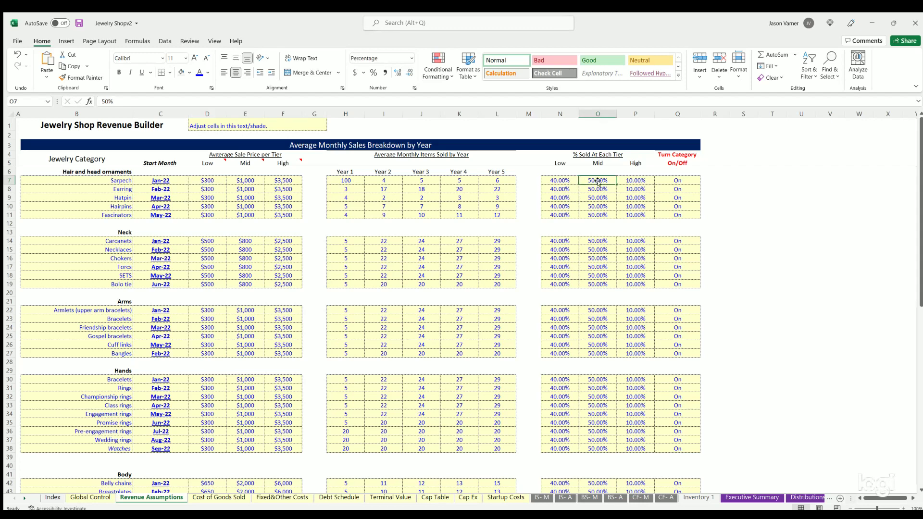
pyautogui.click(638, 180)
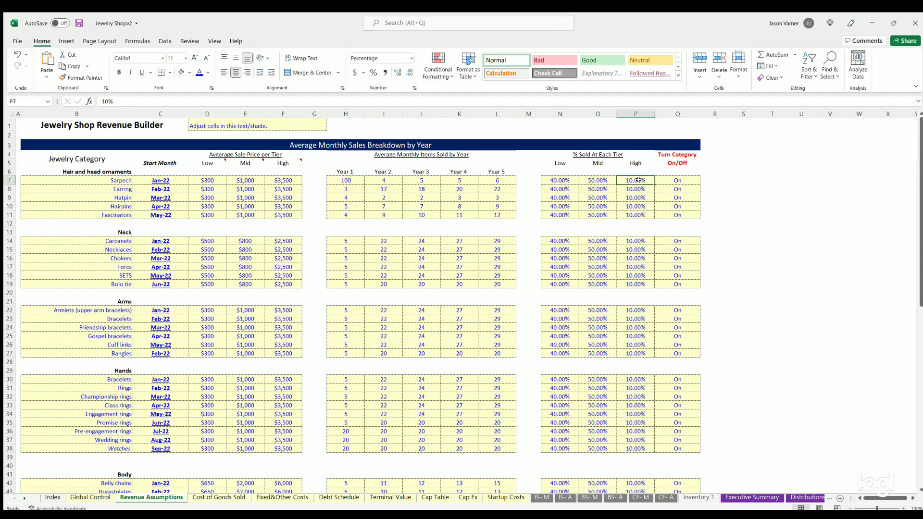
pyautogui.click(360, 182)
pyautogui.write('1')
pyautogui.press('Return')
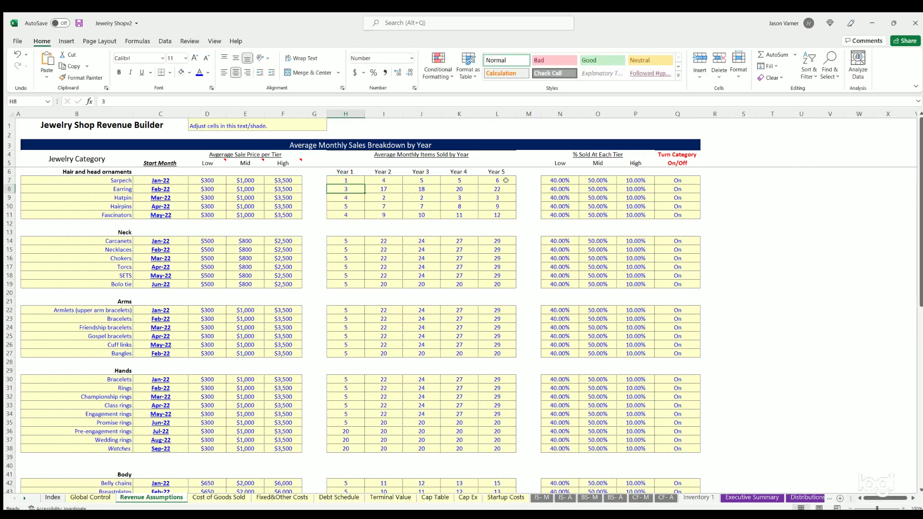
# - Review the Hair and head ornaments' monthly items sold for all five years and the sale prices of the lower categories
pyautogui.moveTo(341, 178); pyautogui.dragTo(492, 213)
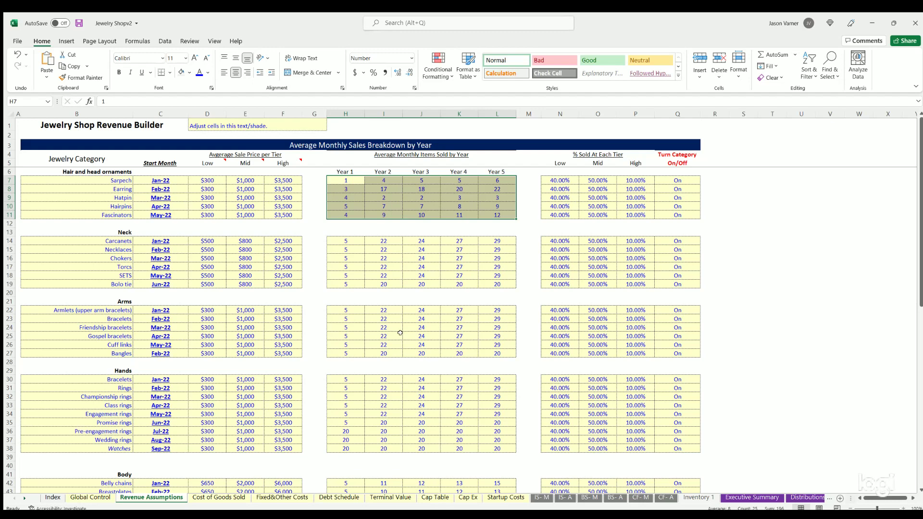
pyautogui.scroll(-11, 235, 301)
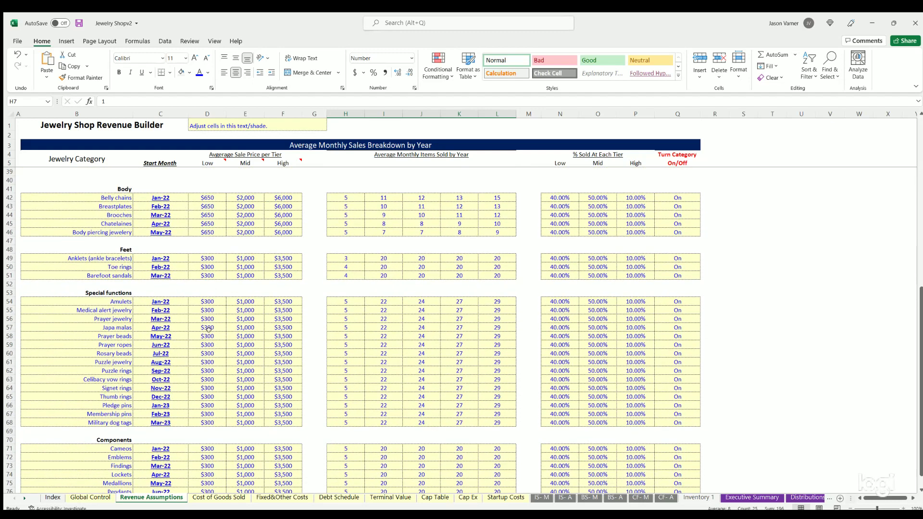
pyautogui.click(199, 335)
pyautogui.click(246, 336)
pyautogui.scroll(11, 331, 342)
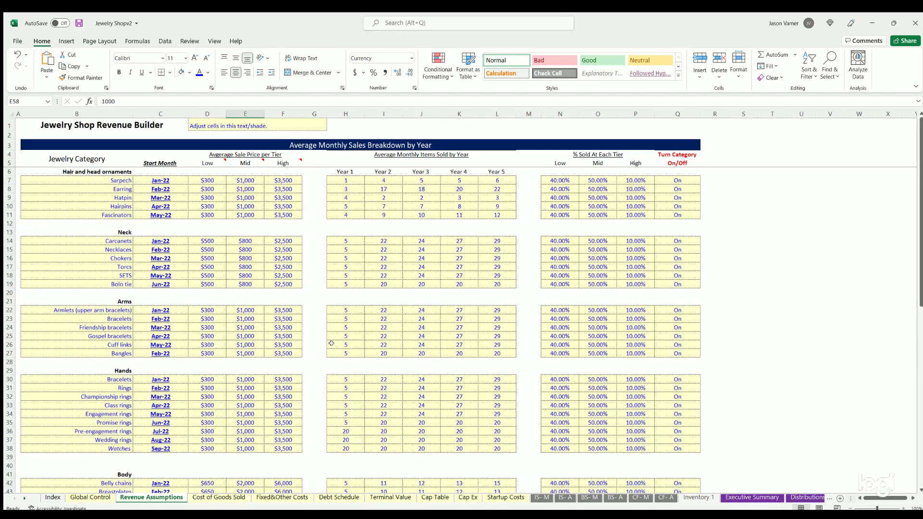
# - Examine the Turn Category On/Off switches for the jewelry items
pyautogui.moveTo(678, 180); pyautogui.dragTo(679, 249)
pyautogui.moveTo(681, 291); pyautogui.dragTo(680, 415)
pyautogui.moveTo(677, 179); pyautogui.dragTo(676, 363)
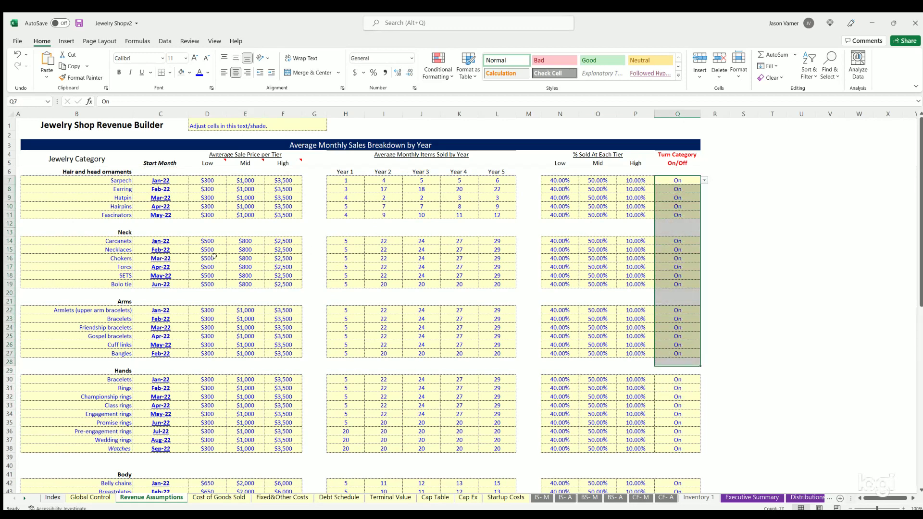
pyautogui.click(675, 265)
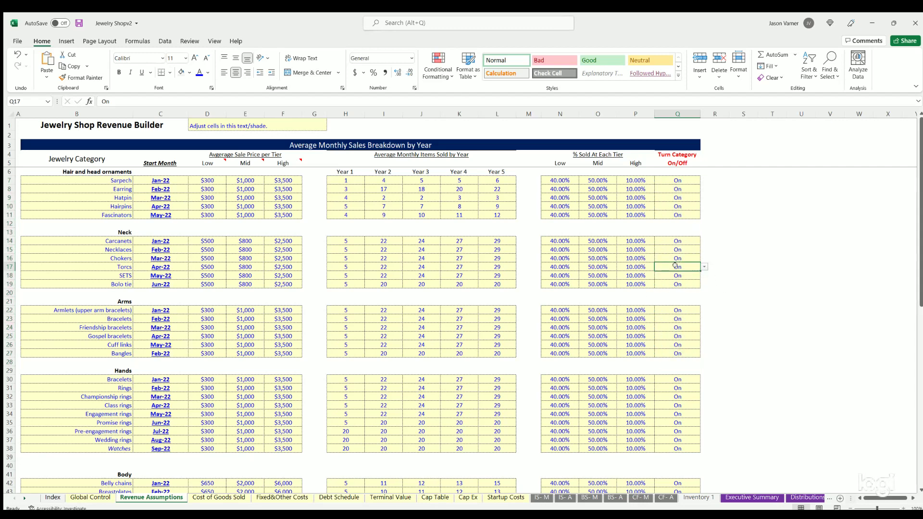
# - Open the Cost of Goods Sold sheet and review the average cost per tier and gross margin percentages across the jewelry categories
pyautogui.click(208, 497)
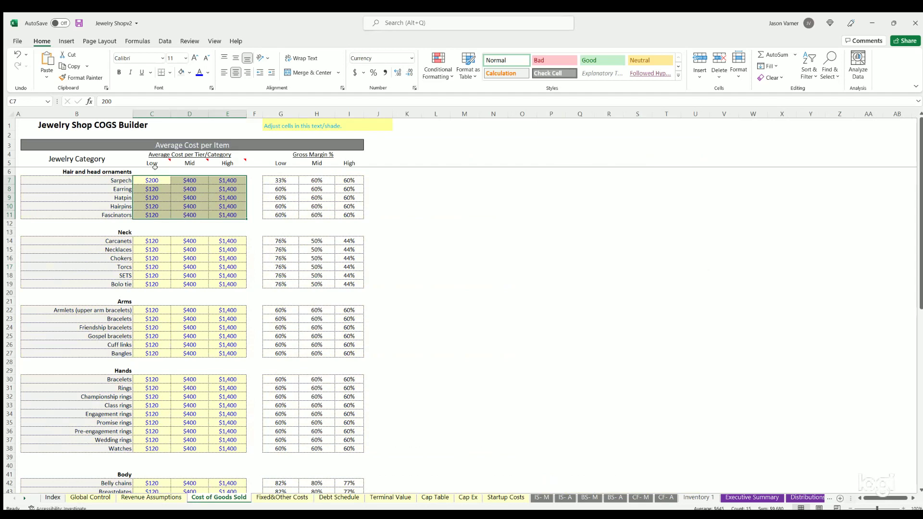
pyautogui.moveTo(149, 180); pyautogui.dragTo(230, 215)
pyautogui.moveTo(151, 177); pyautogui.dragTo(217, 215)
pyautogui.scroll(-12, 146, 244)
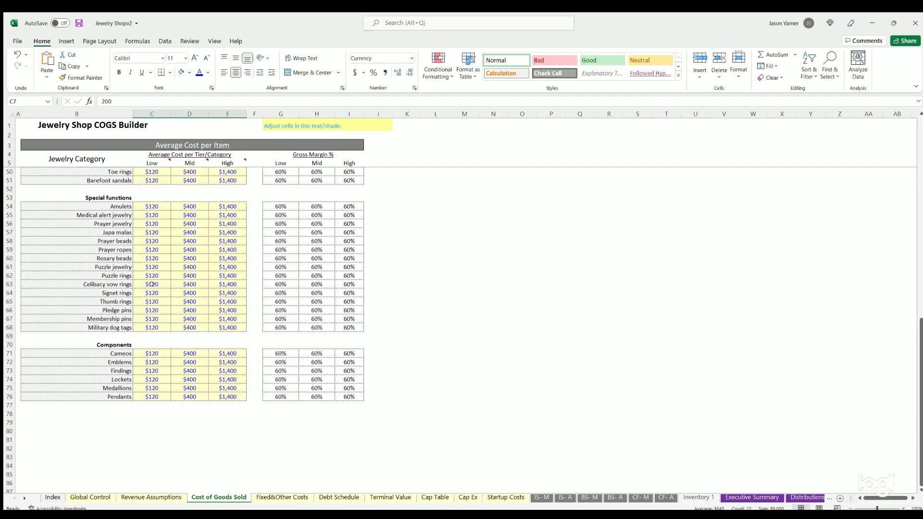
pyautogui.scroll(12, 156, 287)
pyautogui.moveTo(272, 178); pyautogui.dragTo(342, 215)
pyautogui.moveTo(279, 240); pyautogui.dragTo(339, 284)
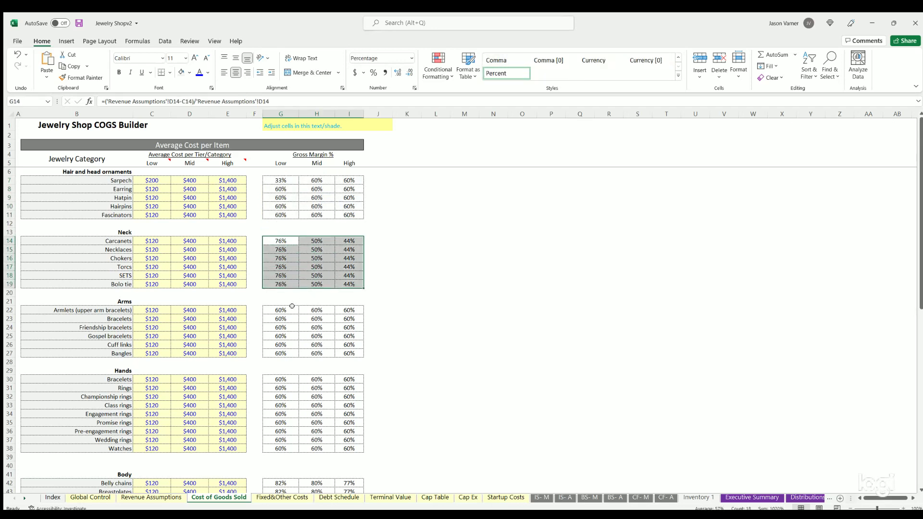
pyautogui.moveTo(280, 310); pyautogui.dragTo(349, 355)
pyautogui.click(493, 223)
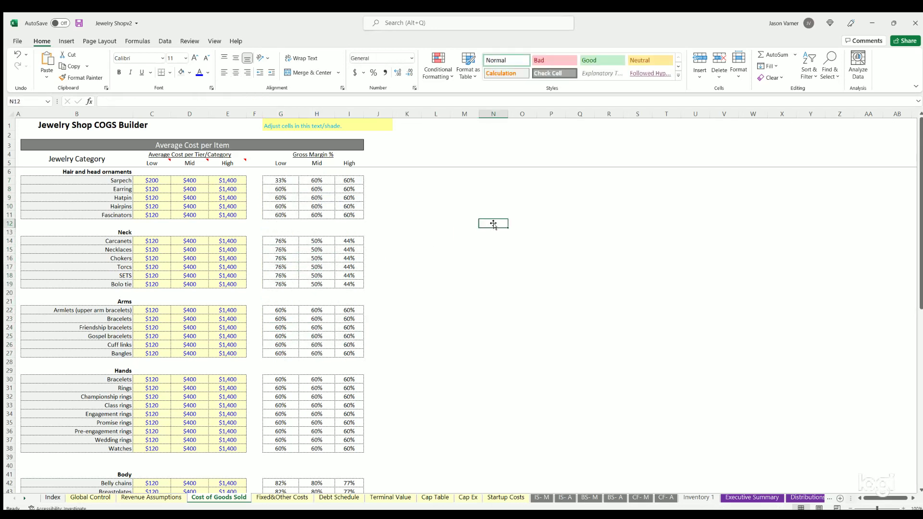
# - Restyle the "Adjust cells in this text/shade." note with blue text on light yellow shading and save the workbook
pyautogui.click(321, 125)
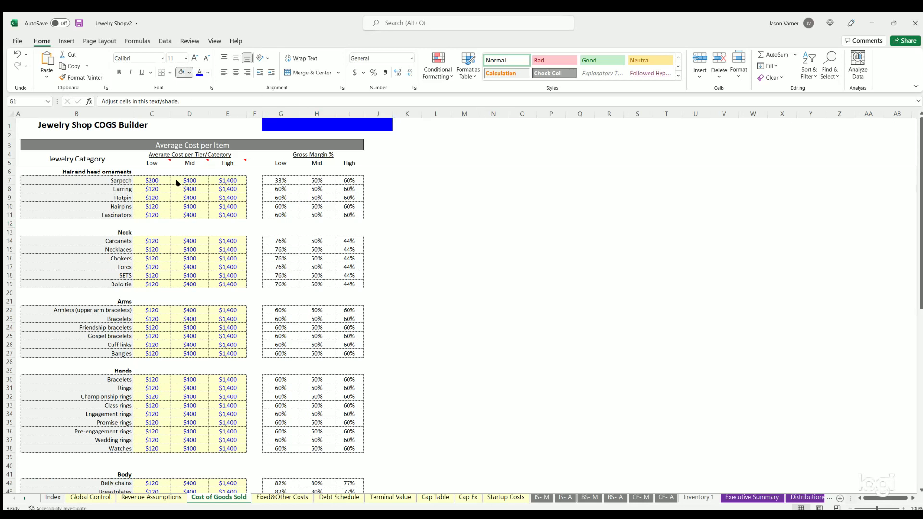
pyautogui.click(286, 126)
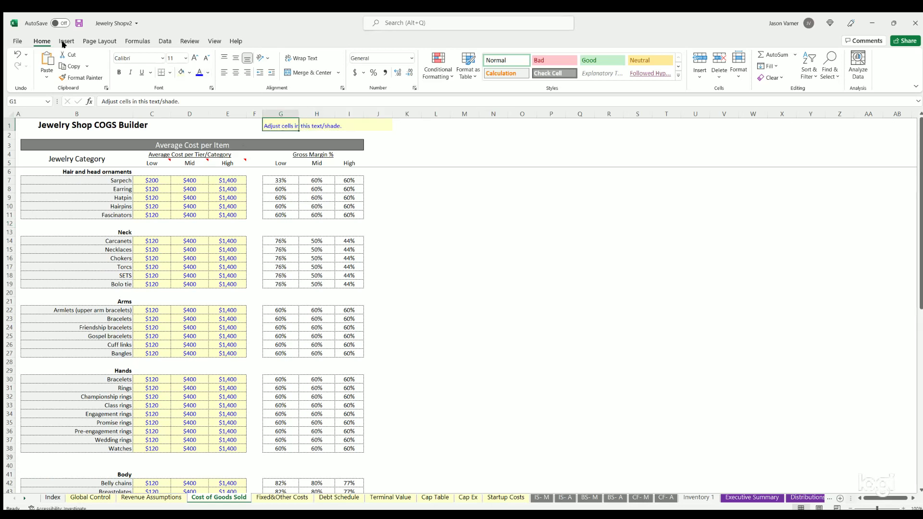
pyautogui.click(79, 23)
# - Open the Fixed&Other Costs sheet and review the cost items from executive salaries through rent, legal and repair & maintenance
pyautogui.hotkey('ctrl', 'pagedown')
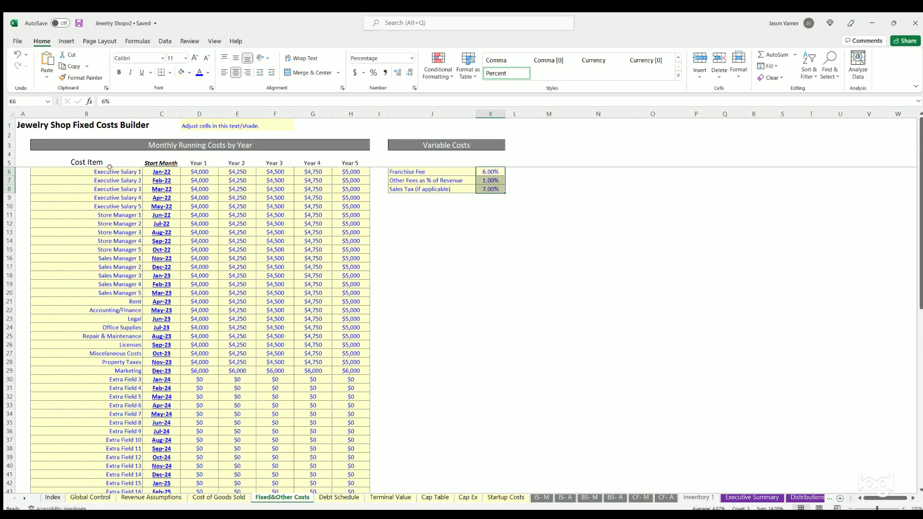
pyautogui.moveTo(110, 171); pyautogui.dragTo(117, 379)
pyautogui.click(120, 299)
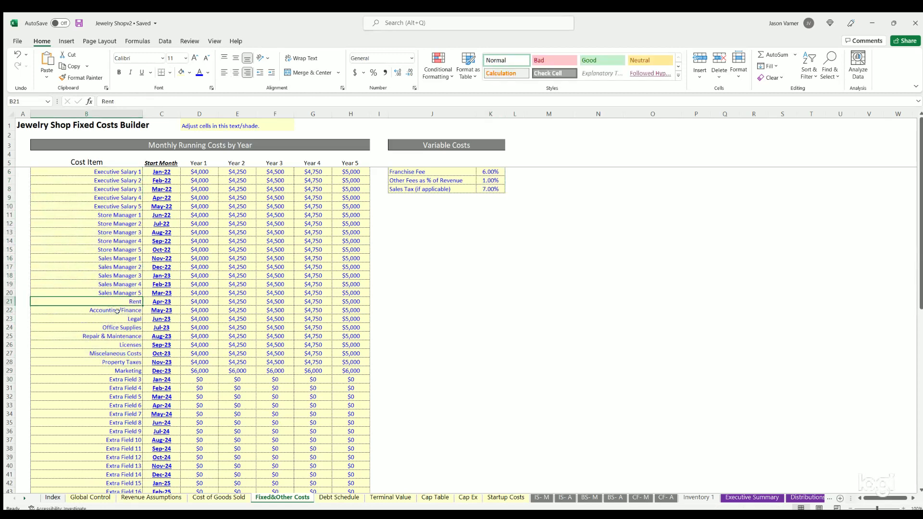
pyautogui.press('Down')
pyautogui.press('Down')
pyautogui.press('Down')
pyautogui.press('Down')
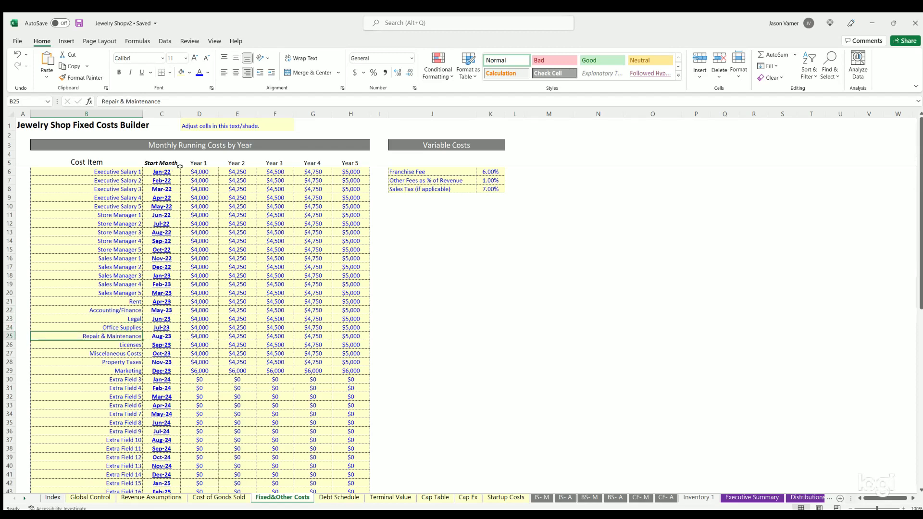
# - Review the fixed costs' start months and the Year 1 to Year 5 monthly amounts
pyautogui.moveTo(173, 169); pyautogui.dragTo(163, 303)
pyautogui.scroll(-6, 214, 313)
pyautogui.scroll(6, 214, 313)
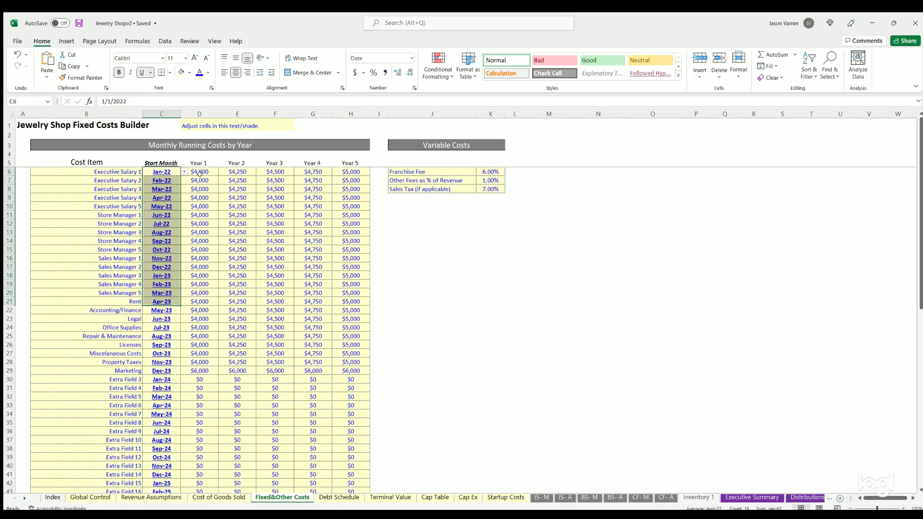
pyautogui.click(200, 168)
pyautogui.click(350, 169)
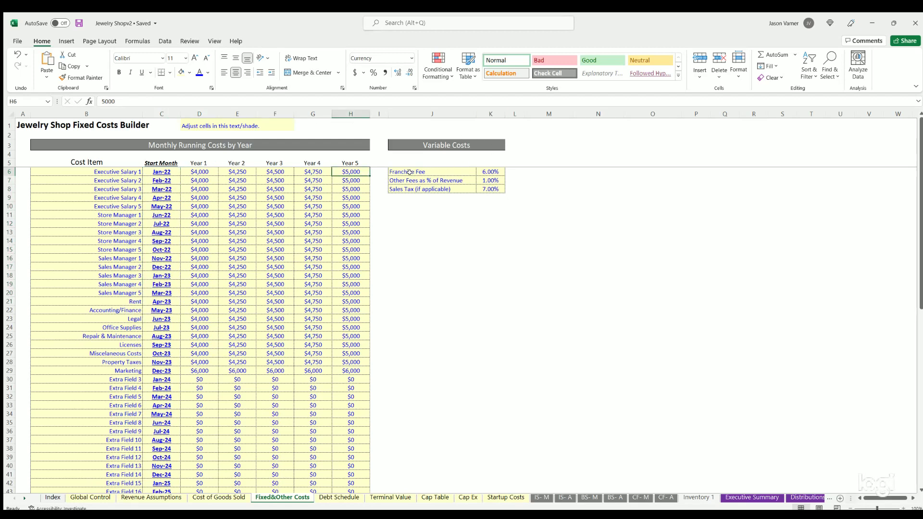
# - Check the variable cost percentages for Franchise Fee, Other Fees as % of Revenue and Sales Tax, and save the workbook
pyautogui.click(435, 170)
pyautogui.click(490, 171)
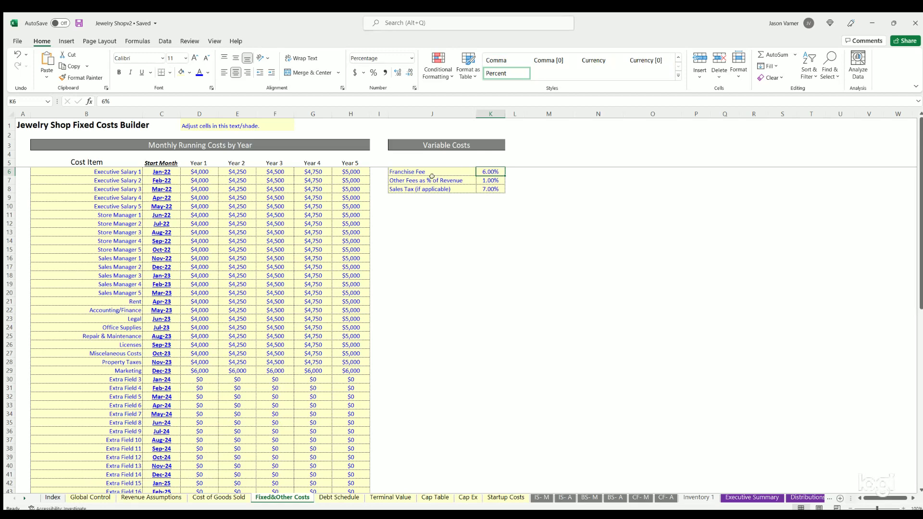
pyautogui.click(483, 177)
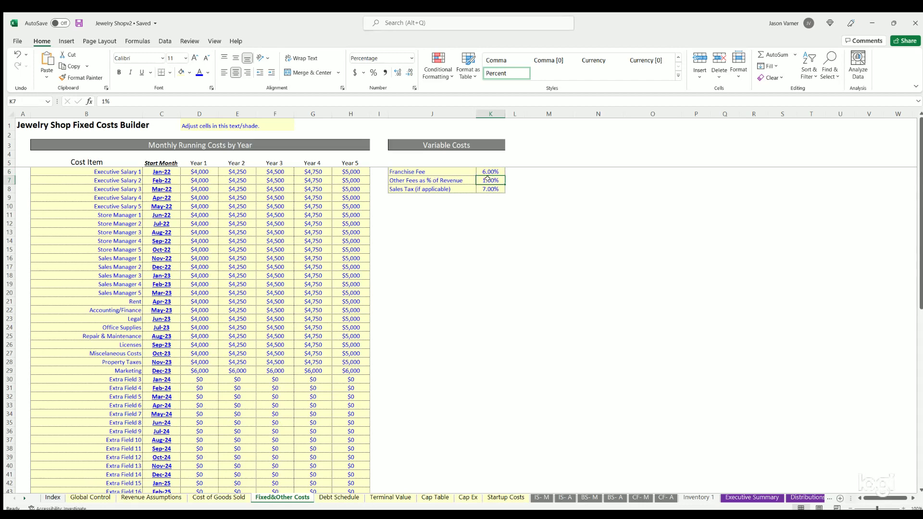
pyautogui.press('Down')
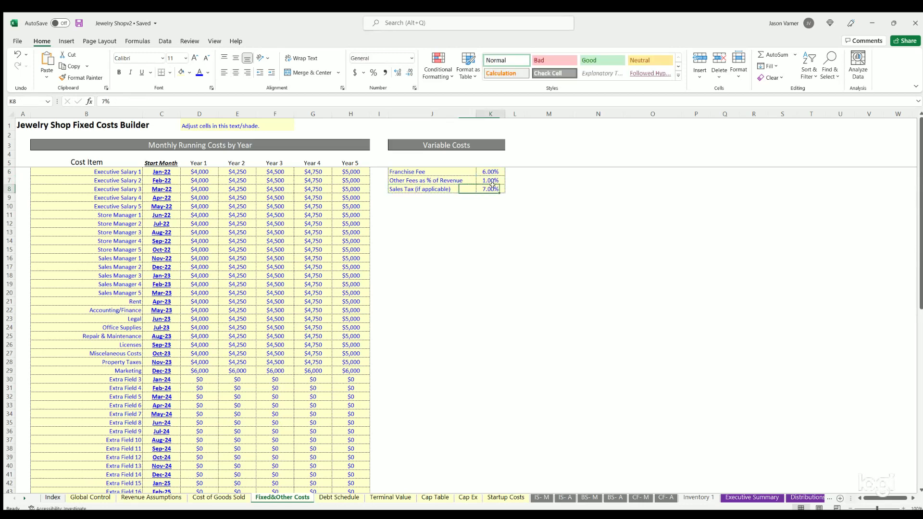
pyautogui.click(77, 23)
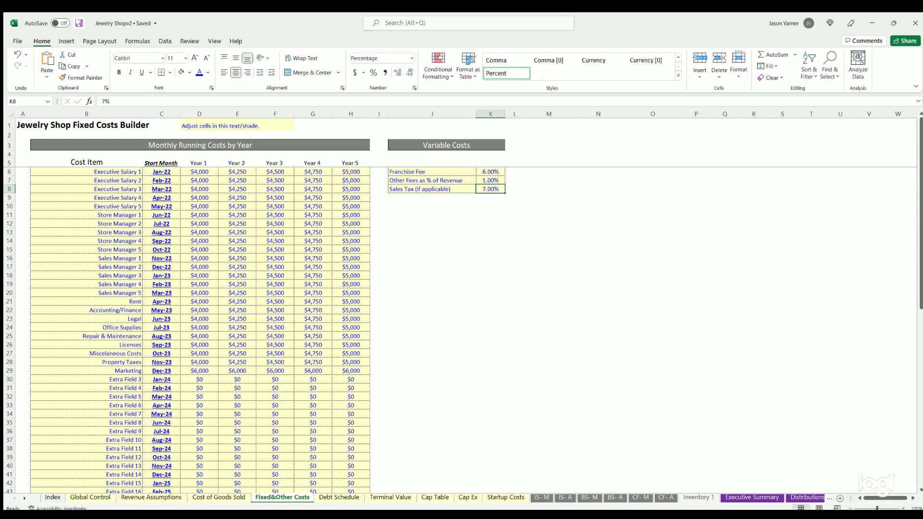
# - Look over the Debt Schedule sheet, and clear the Value of Vehicle Inventory at Sale row on the Terminal Value sheet
pyautogui.click(340, 497)
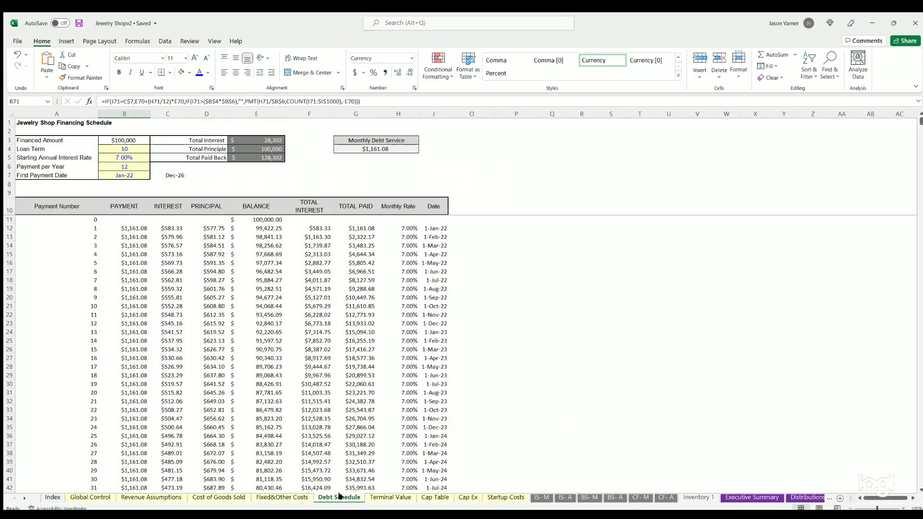
pyautogui.click(619, 365)
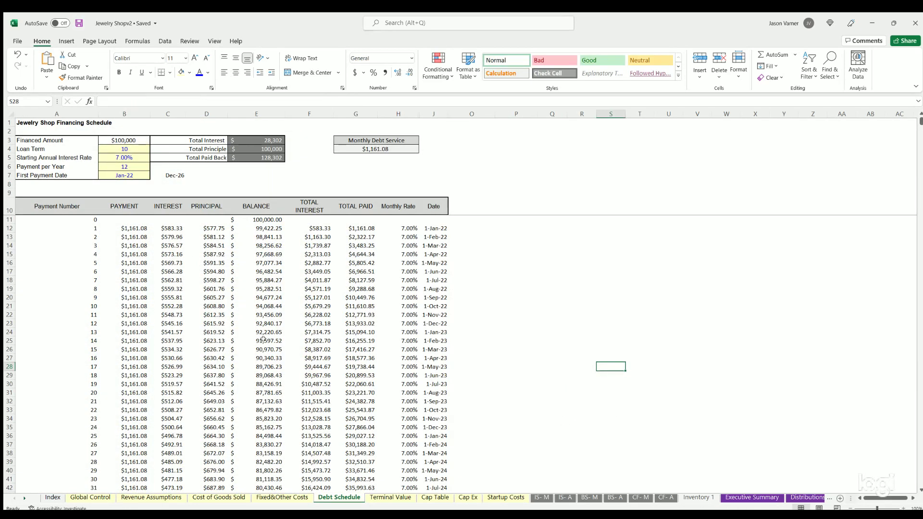
pyautogui.click(390, 497)
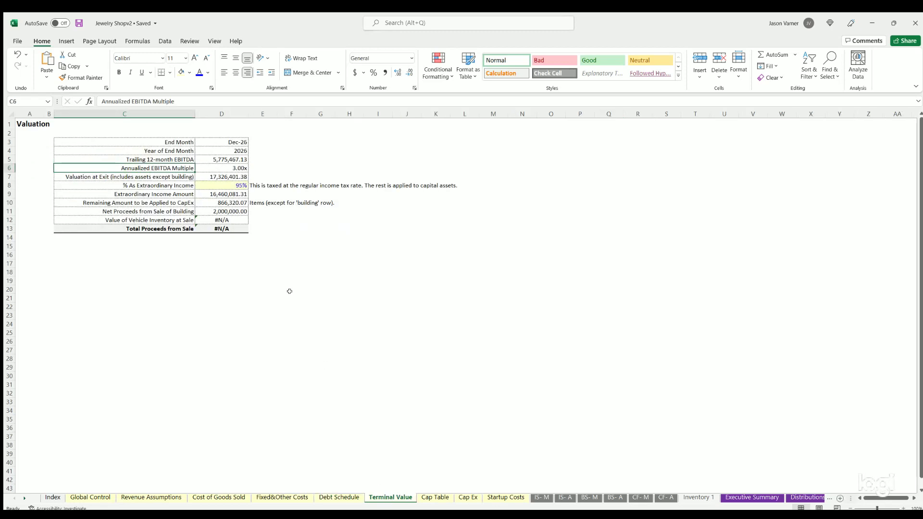
pyautogui.moveTo(39, 217); pyautogui.dragTo(226, 221)
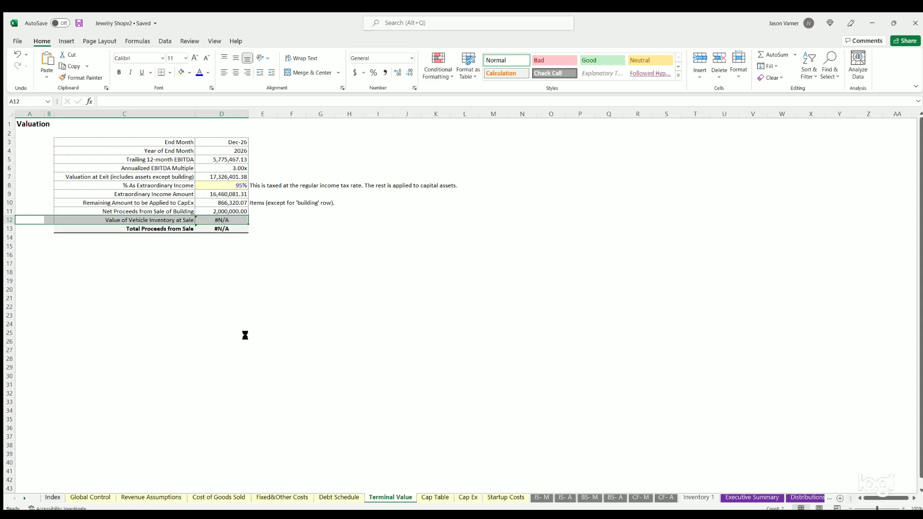
pyautogui.press('Delete')
pyautogui.click(259, 298)
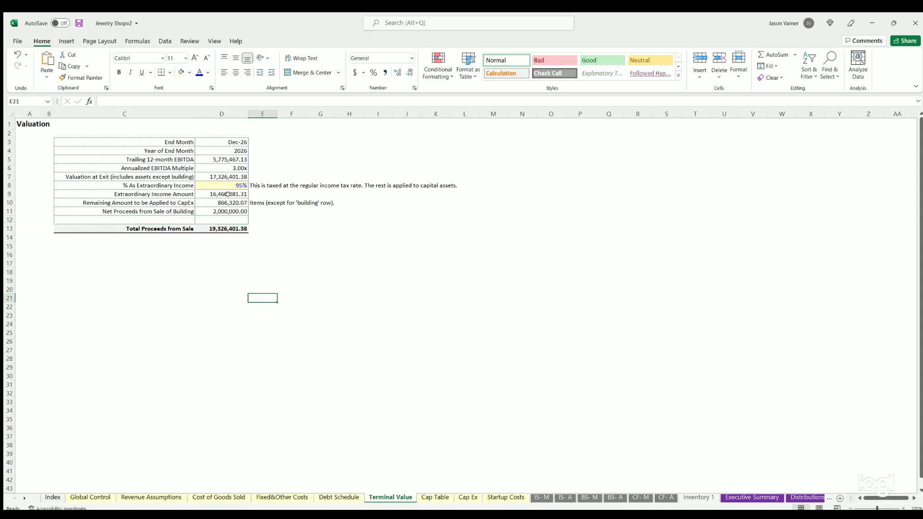
# - Inspect the Terminal Value formulas for exit valuation, extraordinary income, the amount applied to CapEx and the building sale proceeds
pyautogui.moveTo(218, 208); pyautogui.dragTo(219, 194)
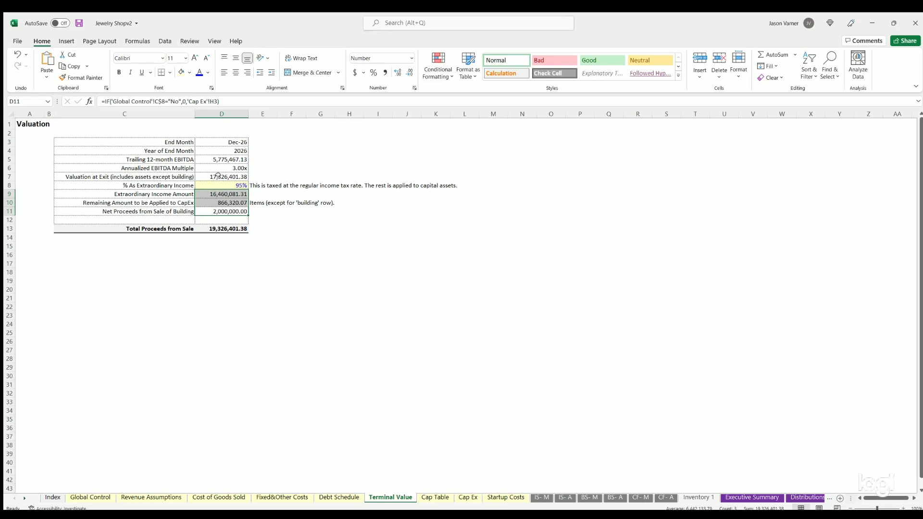
pyautogui.moveTo(223, 174); pyautogui.dragTo(182, 176)
pyautogui.click(214, 176)
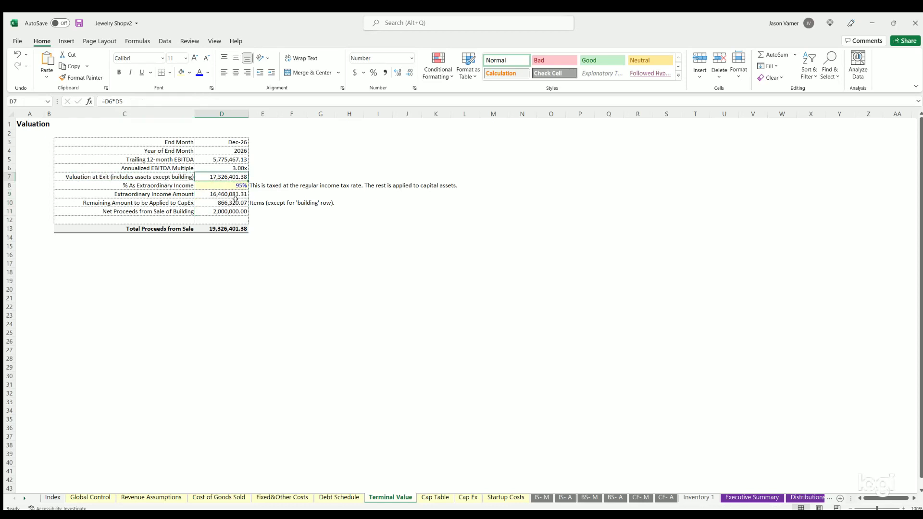
pyautogui.click(224, 195)
pyautogui.moveTo(225, 197); pyautogui.dragTo(225, 200)
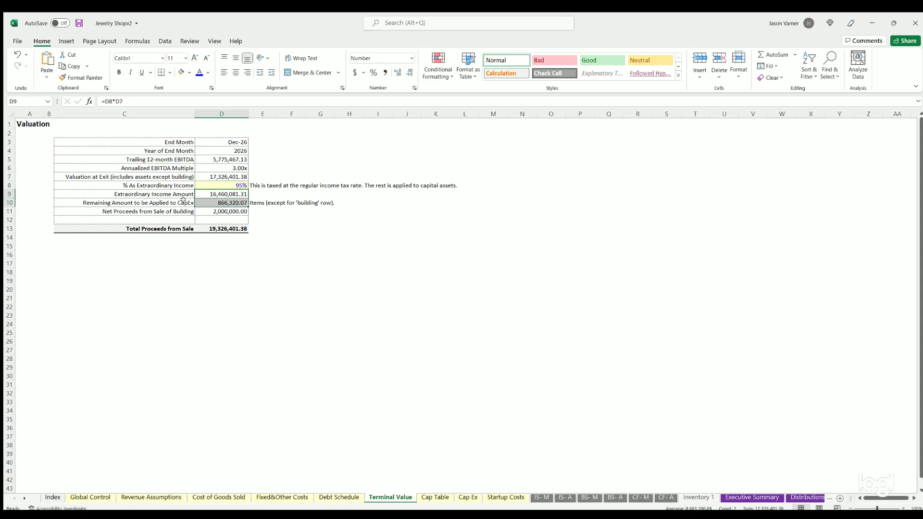
pyautogui.click(226, 183)
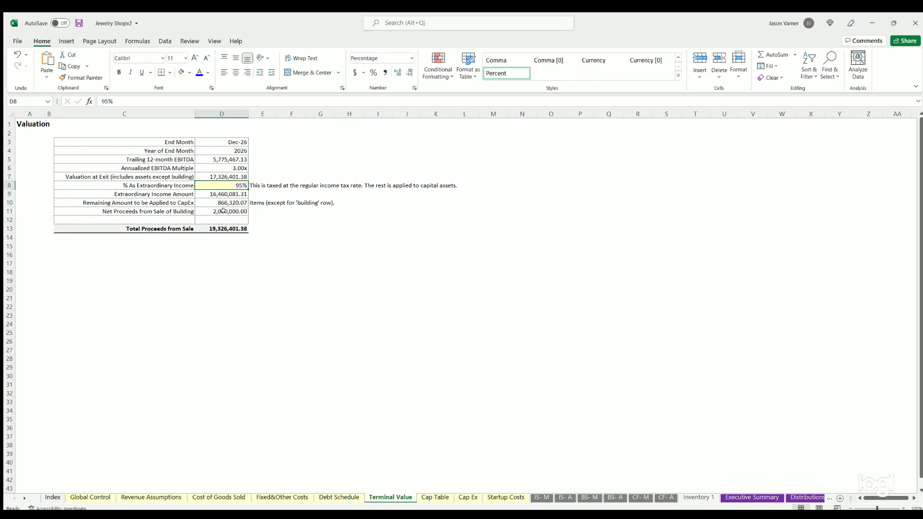
pyautogui.moveTo(223, 210); pyautogui.dragTo(192, 211)
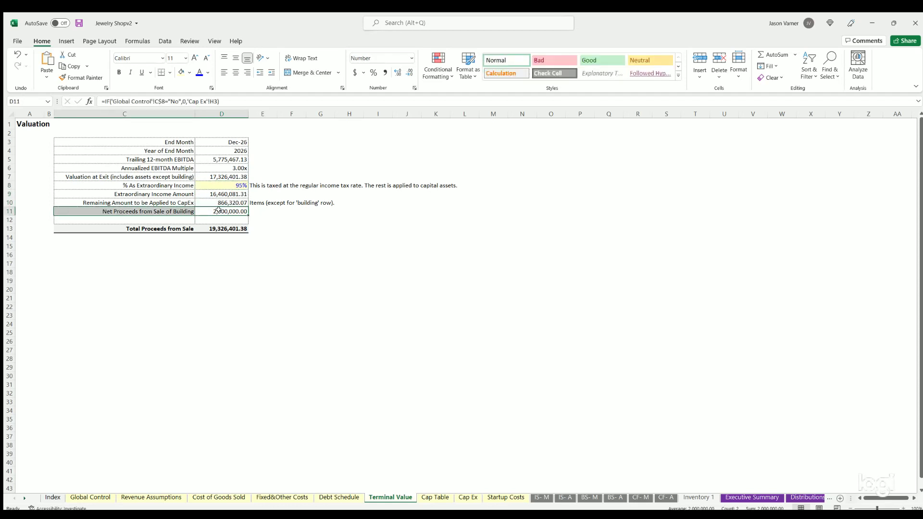
# - Review the Cap Ex sheet's cost basis, useful life and month of expenditure entries, including the Building row through its value at sale
pyautogui.click(224, 210)
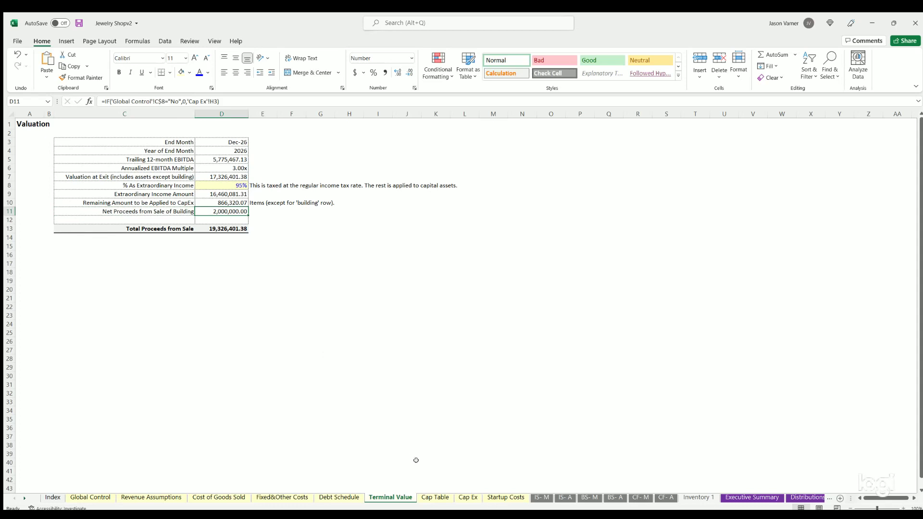
pyautogui.click(462, 498)
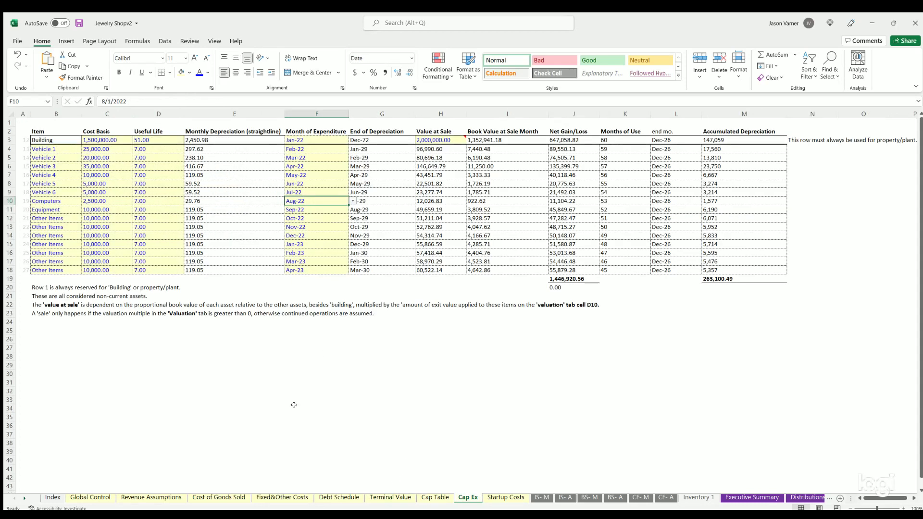
pyautogui.moveTo(100, 139); pyautogui.dragTo(99, 272)
pyautogui.moveTo(154, 140); pyautogui.dragTo(153, 201)
pyautogui.click(294, 140)
pyautogui.press('Down')
pyautogui.press('Down')
pyautogui.press('Down')
pyautogui.press('Down')
pyautogui.press('Down')
pyautogui.press('Down')
pyautogui.press('Down')
pyautogui.press('Down')
pyautogui.press('Down')
pyautogui.press('Down')
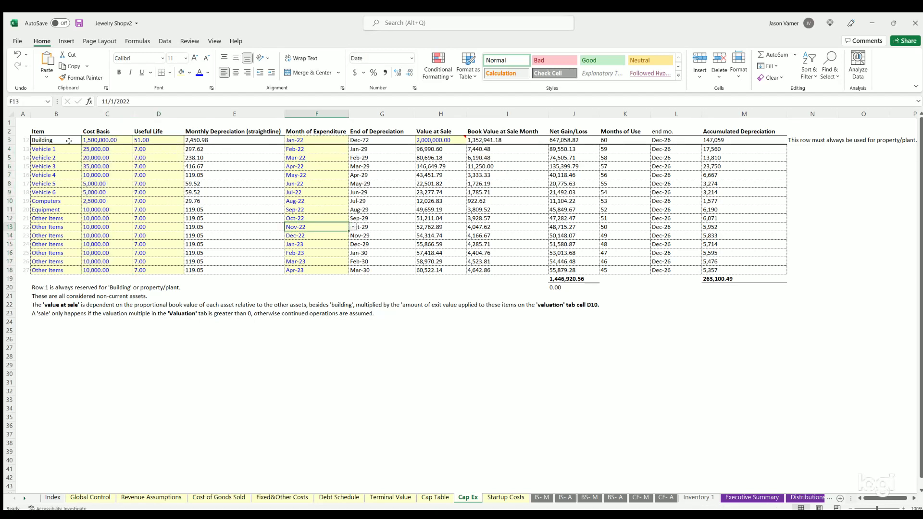
pyautogui.moveTo(50, 140); pyautogui.dragTo(440, 140)
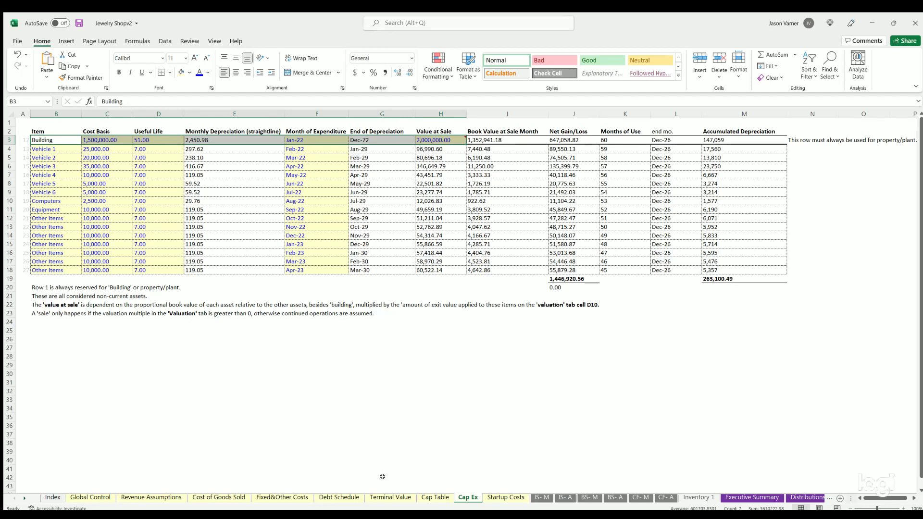
# - Glance at the Cap Table, and examine the one-time items and amounts on the Startup Costs sheet
pyautogui.click(390, 497)
pyautogui.click(435, 497)
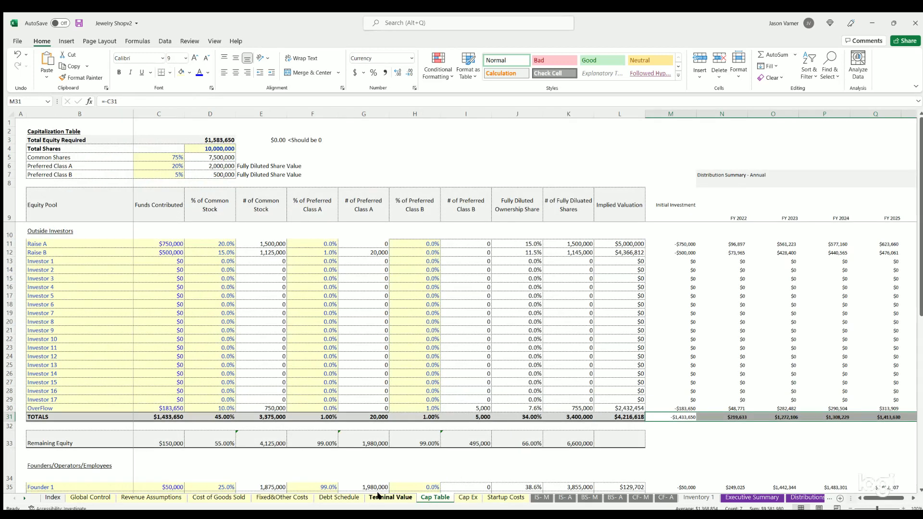
pyautogui.click(505, 497)
pyautogui.moveTo(108, 139); pyautogui.dragTo(210, 270)
pyautogui.click(209, 176)
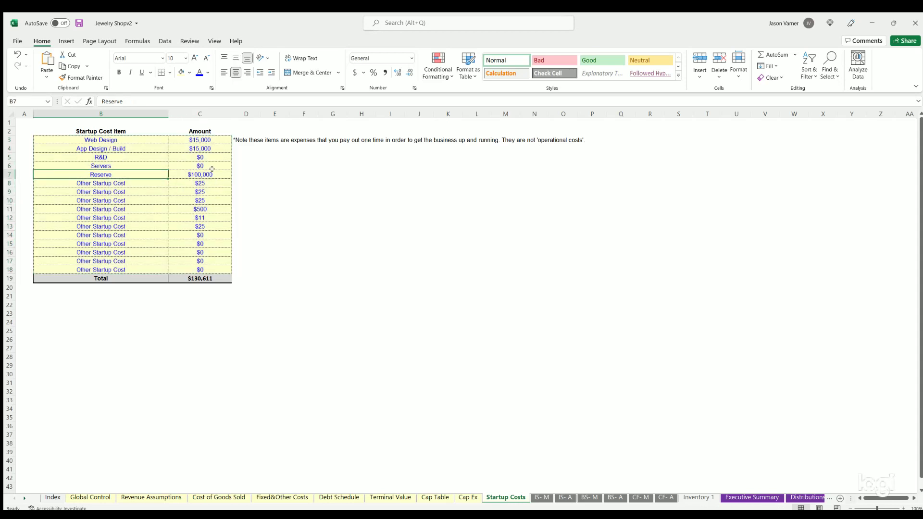
pyautogui.click(204, 234)
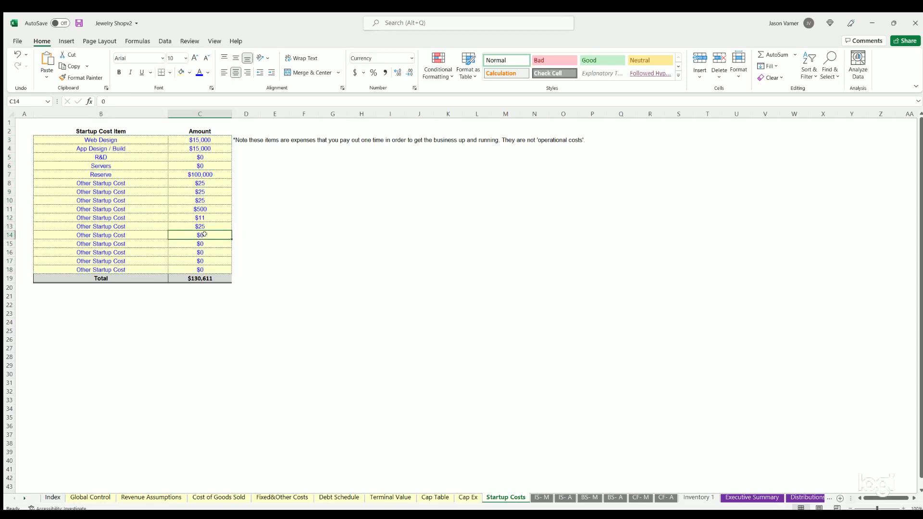
pyautogui.moveTo(105, 140); pyautogui.dragTo(207, 270)
# - Review the monthly income statement from cost of goods sold down to taxable income, income taxes and net income
pyautogui.click(542, 498)
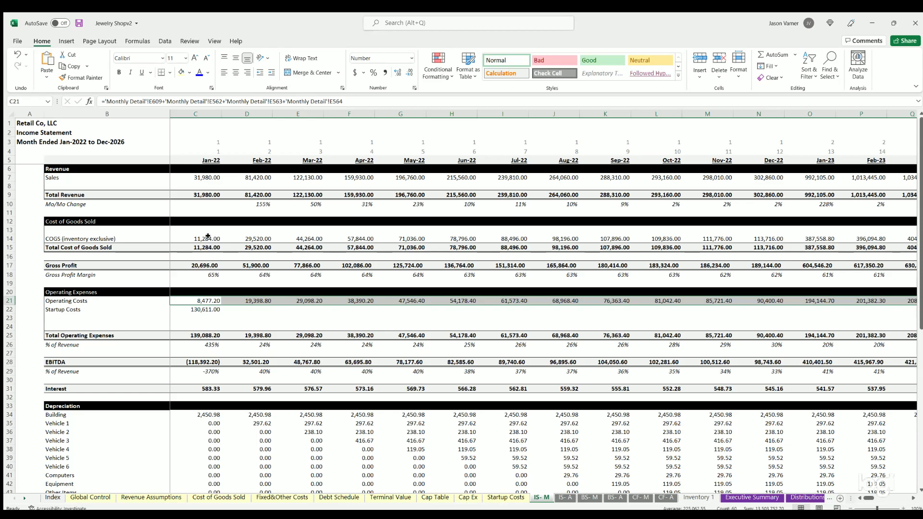
pyautogui.moveTo(208, 236); pyautogui.dragTo(258, 238)
pyautogui.scroll(-4, 62, 195)
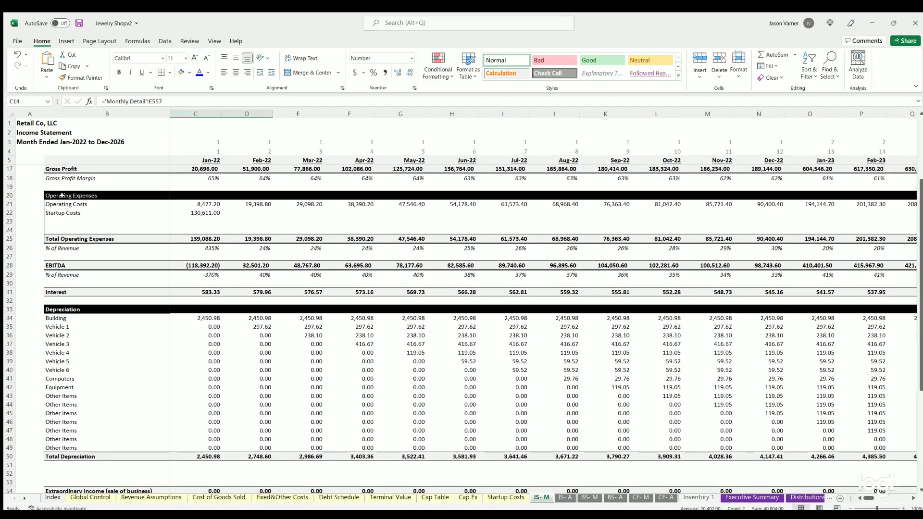
pyautogui.scroll(-4, 258, 267)
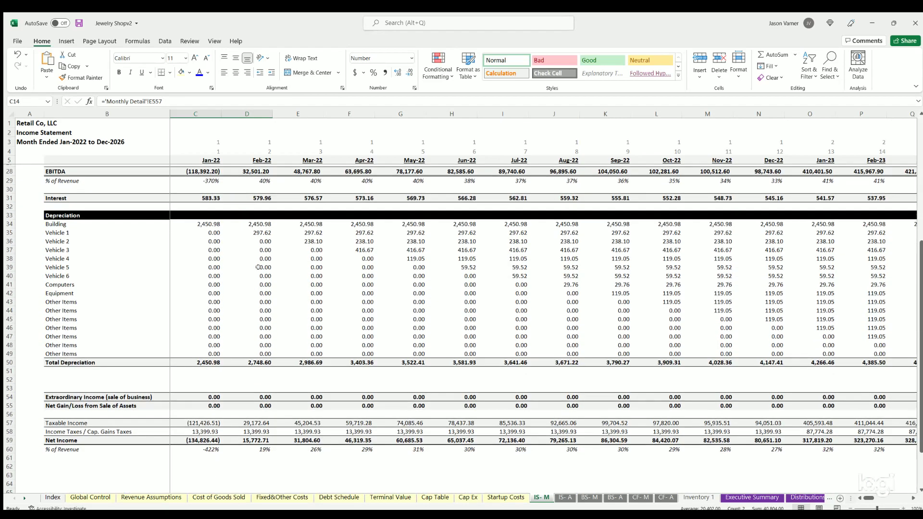
pyautogui.scroll(-4, 214, 293)
pyautogui.click(205, 324)
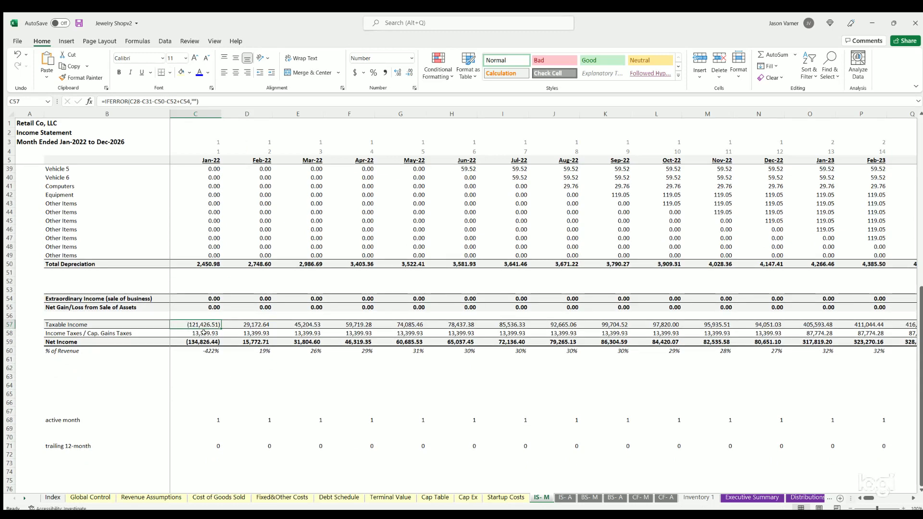
pyautogui.click(204, 332)
pyautogui.click(202, 341)
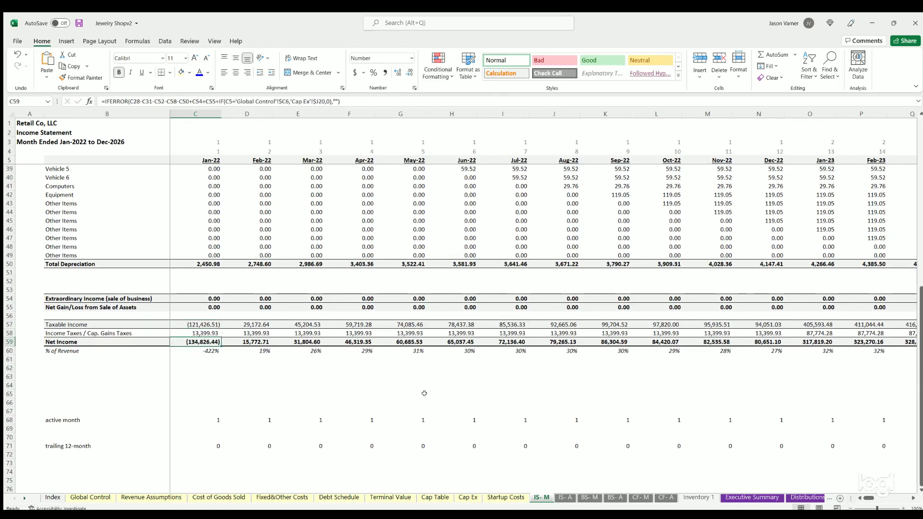
# - Clear the unused row 8 beneath Sales on the annual income statement sheet
pyautogui.click(561, 497)
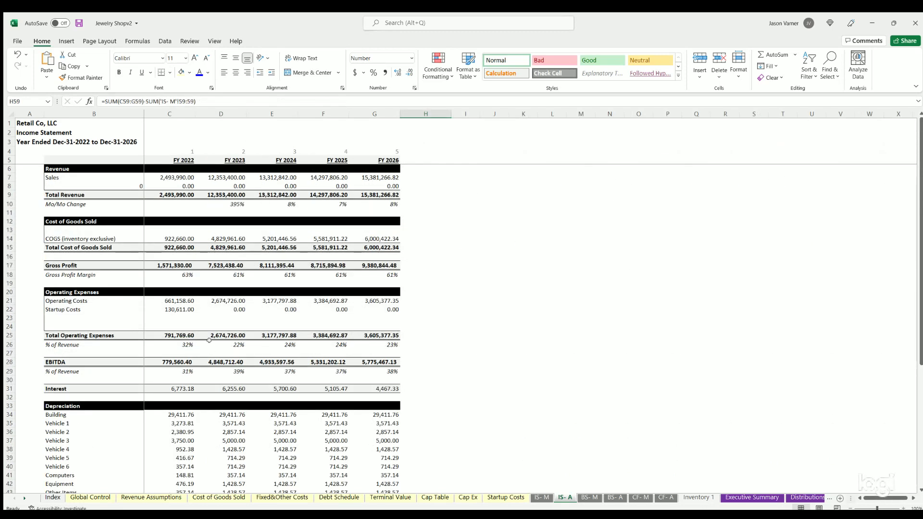
pyautogui.click(9, 186)
pyautogui.click(159, 291)
# - Inspect the check formula beside Net Income on the annual income statement
pyautogui.scroll(-11, 159, 291)
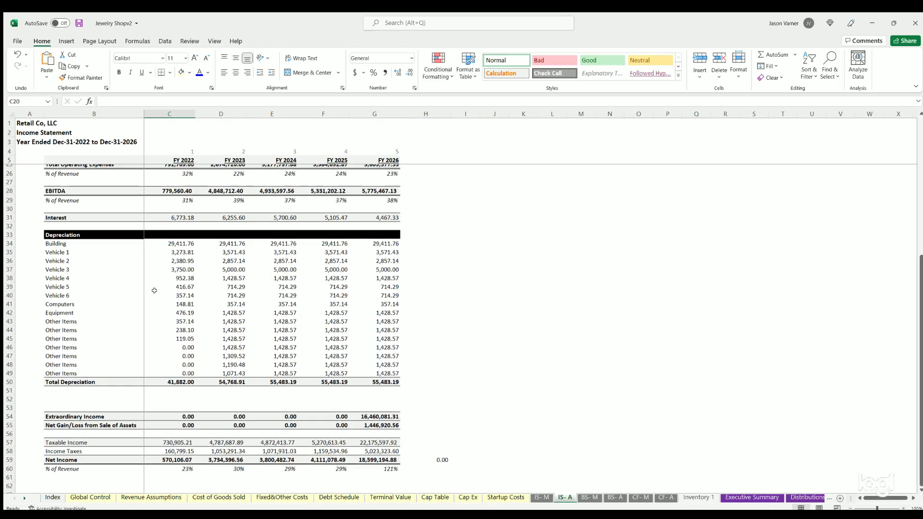
pyautogui.click(444, 342)
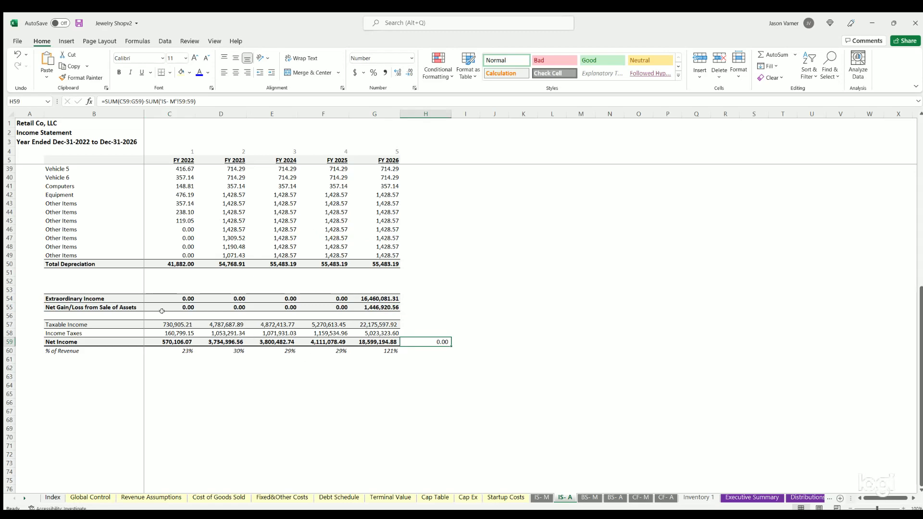
pyautogui.scroll(11, 149, 302)
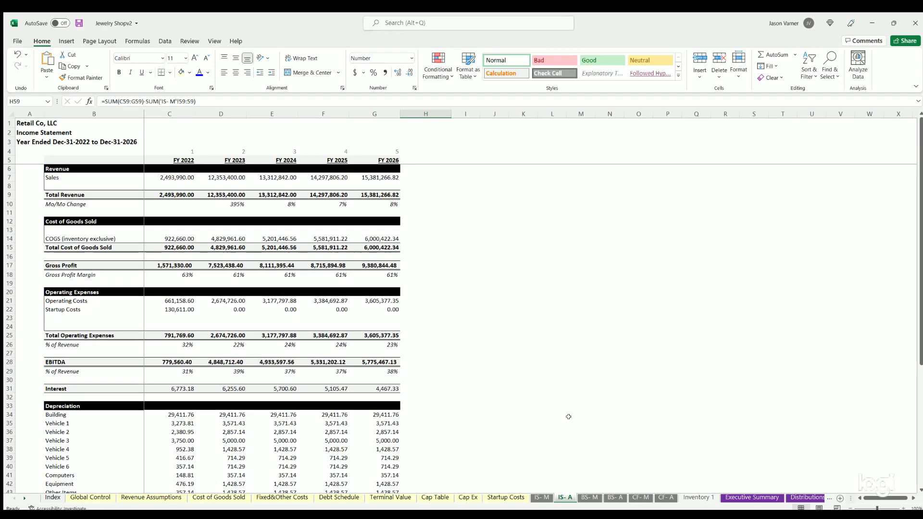
# - Check the first months' Cash and Inventory formulas on the monthly balance sheet
pyautogui.click(588, 498)
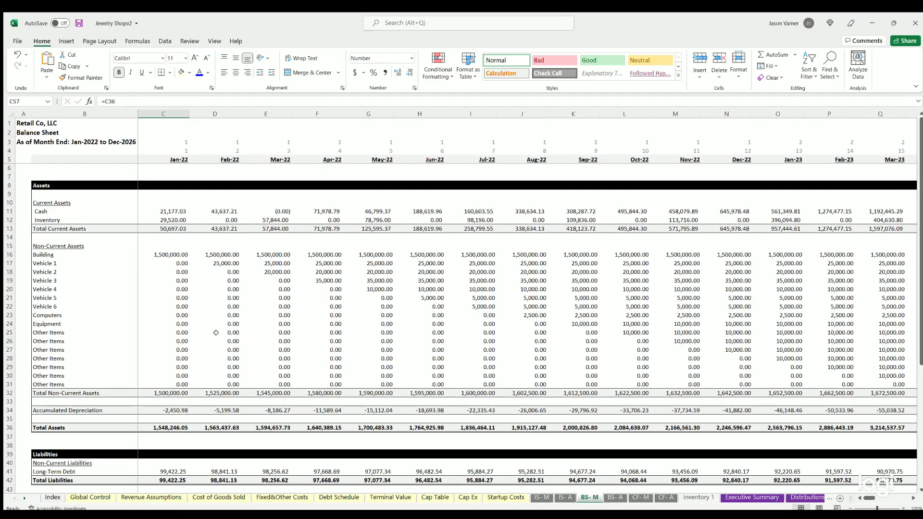
pyautogui.click(164, 210)
pyautogui.click(165, 219)
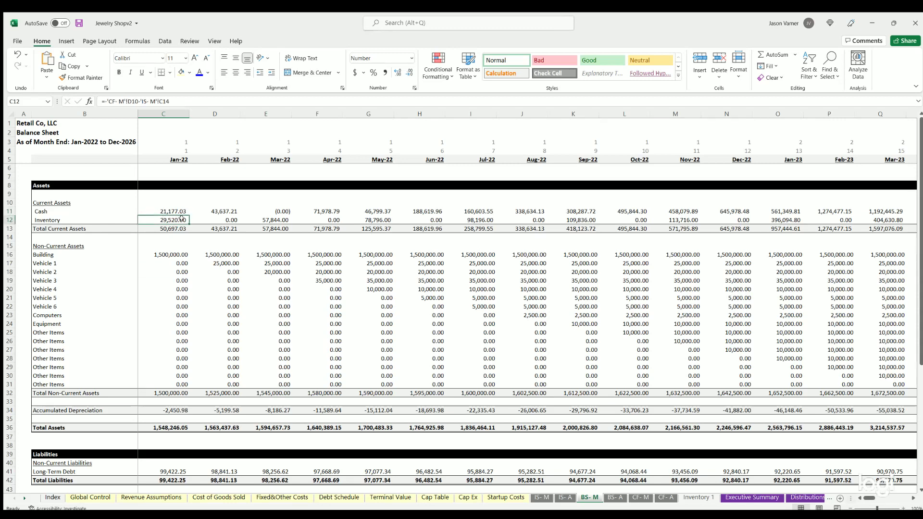
pyautogui.click(215, 219)
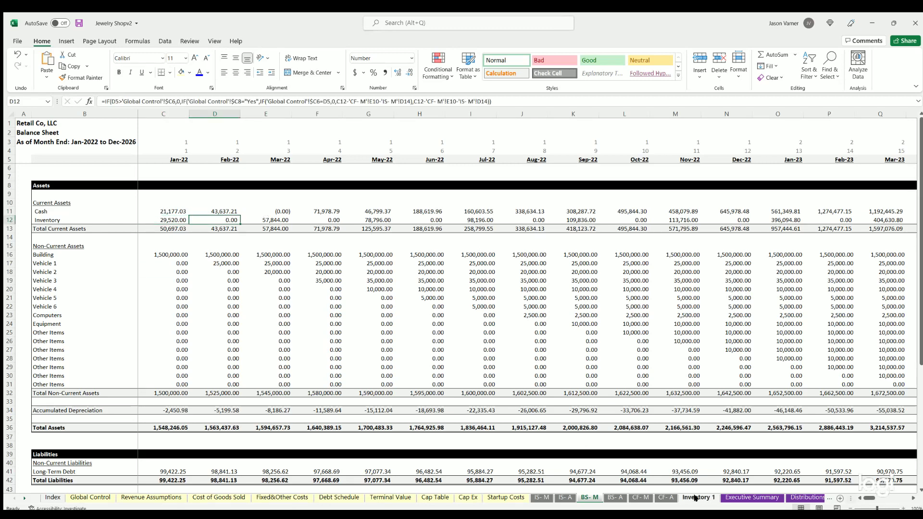
# - Inspect the months to pre-pay input and the January to May inventory purchase formulas on the Inventory 1 sheet
pyautogui.click(695, 498)
pyautogui.click(155, 190)
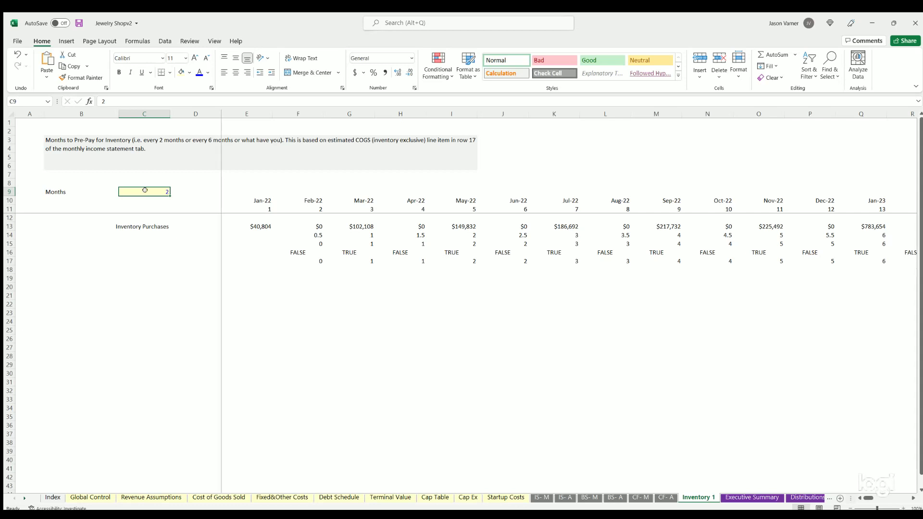
pyautogui.click(253, 224)
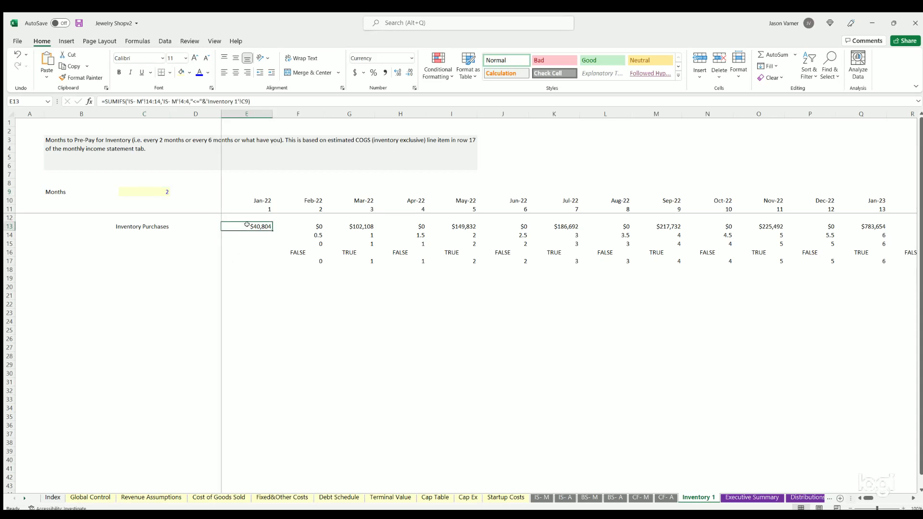
pyautogui.click(306, 224)
pyautogui.click(362, 224)
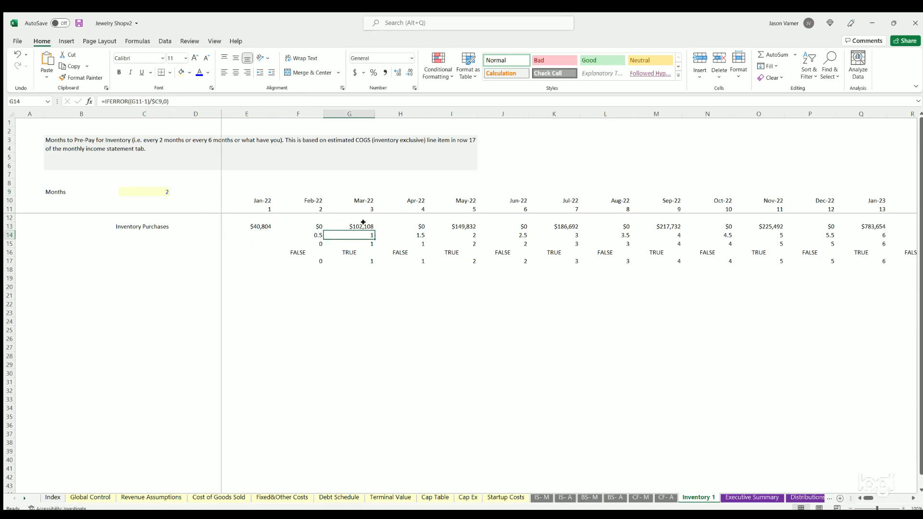
pyautogui.click(402, 224)
pyautogui.click(447, 224)
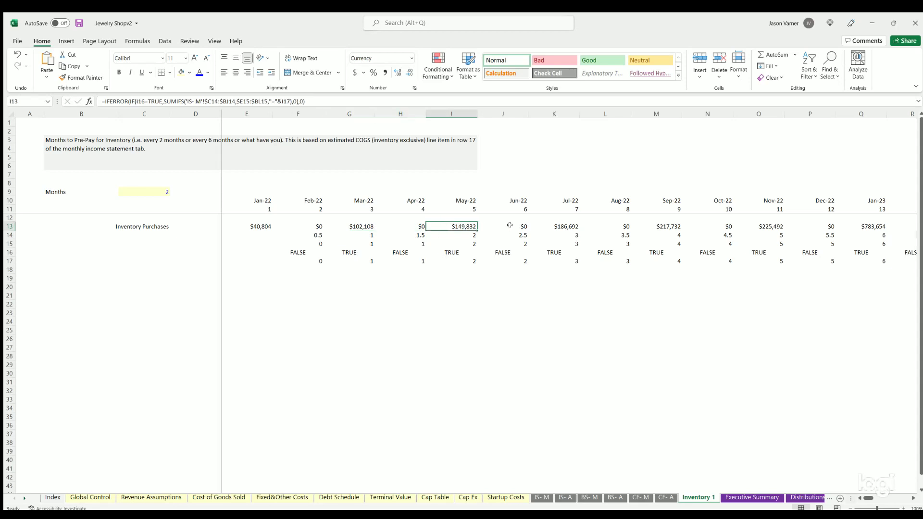
# - Try an inventory pre-pay interval of 6 months
pyautogui.click(168, 192)
pyautogui.write('6')
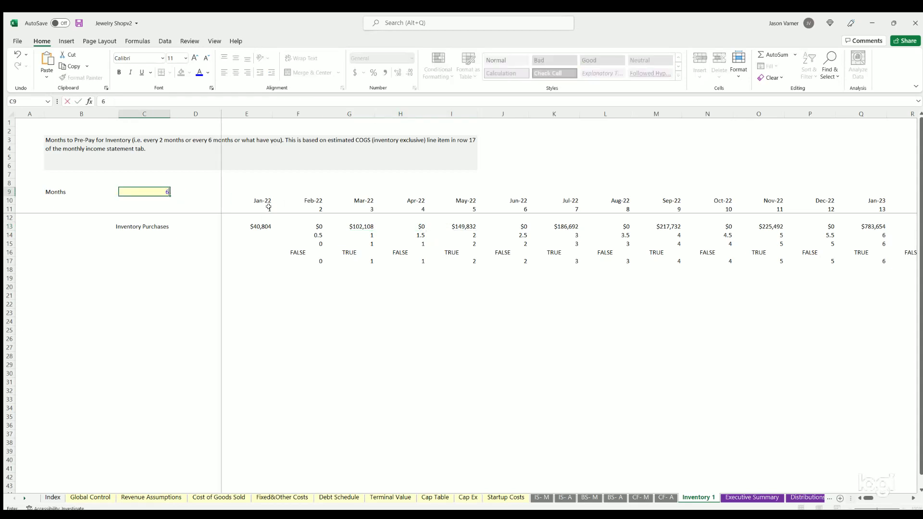
pyautogui.press('Return')
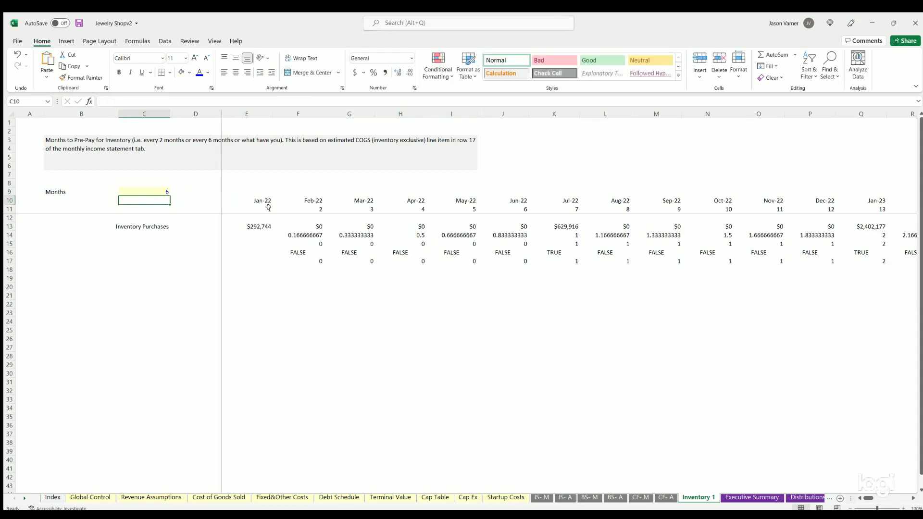
# - Set the inventory pre-pay interval to 3 months and save the workbook
pyautogui.click(141, 187)
pyautogui.write('3')
pyautogui.press('Return')
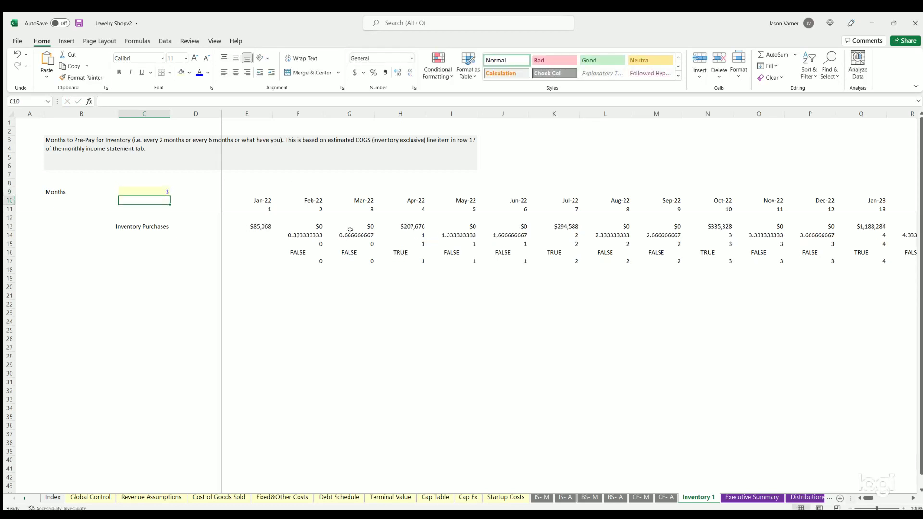
pyautogui.click(79, 23)
# - Review inventory, non-current assets, accumulated depreciation and total assets on the monthly balance sheet
pyautogui.click(590, 497)
pyautogui.moveTo(162, 218); pyautogui.dragTo(635, 220)
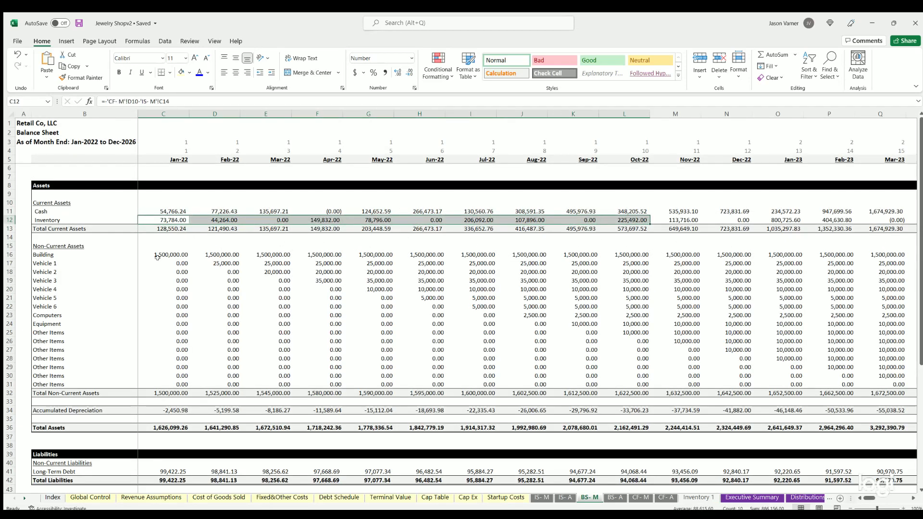
pyautogui.moveTo(149, 252); pyautogui.dragTo(602, 364)
pyautogui.scroll(-4, 159, 302)
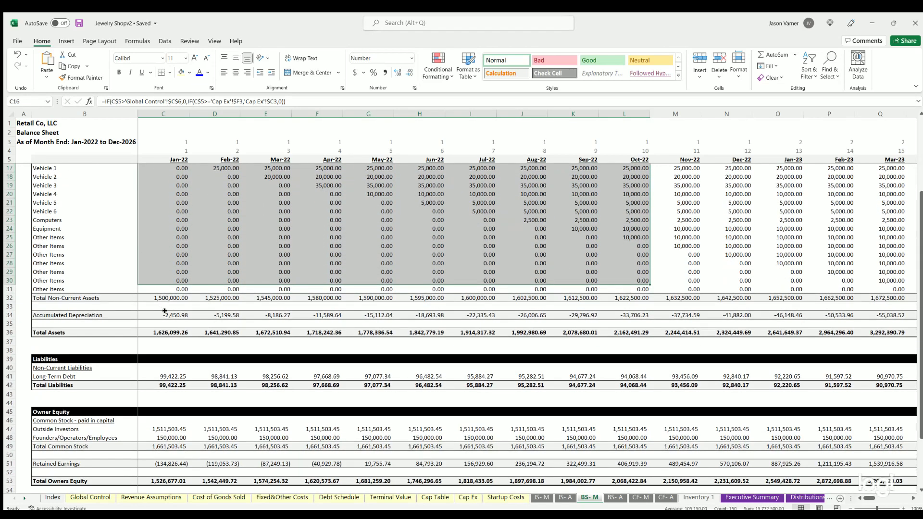
pyautogui.moveTo(164, 314); pyautogui.dragTo(317, 315)
pyautogui.moveTo(177, 333); pyautogui.dragTo(269, 333)
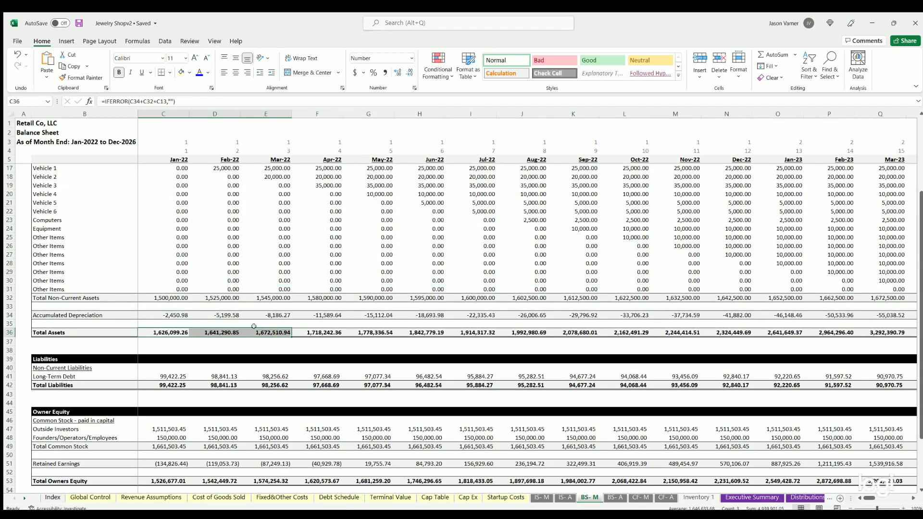
# - Check the Long-Term Debt balances for January to March 2022 on the monthly balance sheet
pyautogui.scroll(-4, 195, 313)
pyautogui.click(176, 281)
pyautogui.click(220, 281)
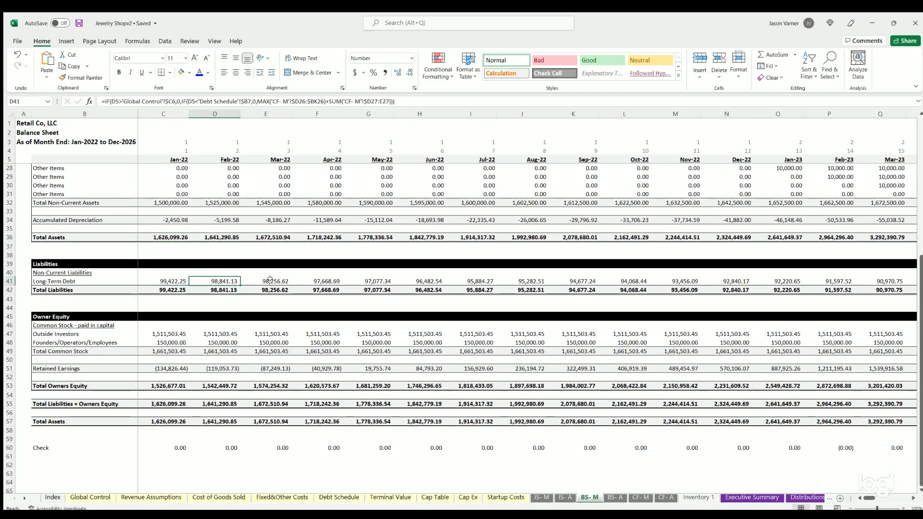
pyautogui.click(269, 282)
# - Examine the owner equity section's paid-in capital, retained earnings and total owners equity rows
pyautogui.scroll(-4, 238, 269)
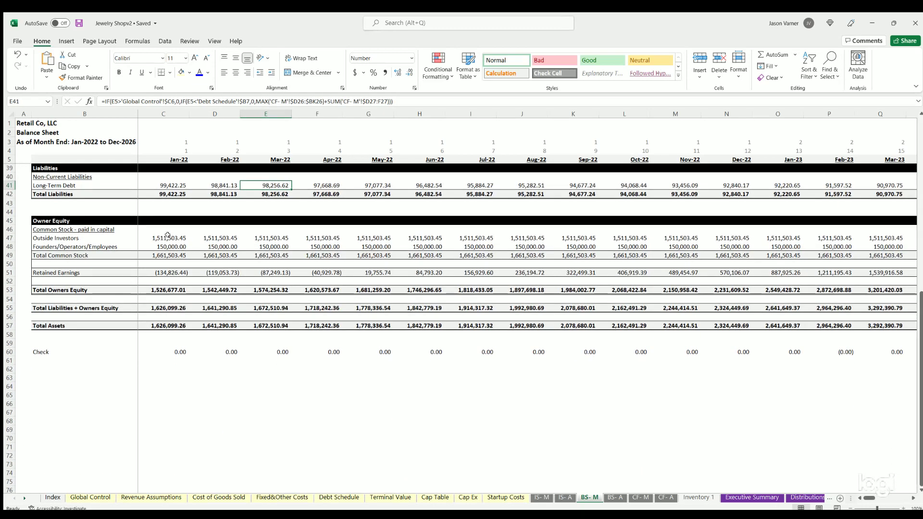
pyautogui.moveTo(173, 238); pyautogui.dragTo(528, 248)
pyautogui.click(169, 271)
pyautogui.moveTo(289, 270); pyautogui.dragTo(471, 272)
pyautogui.click(161, 287)
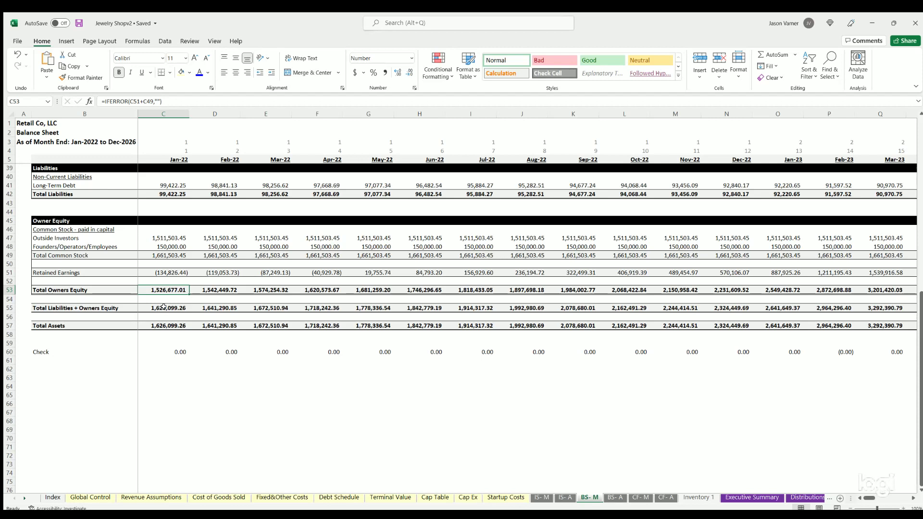
# - Compare Total Liabilities + Owners Equity with Total Assets for January 2022
pyautogui.click(164, 304)
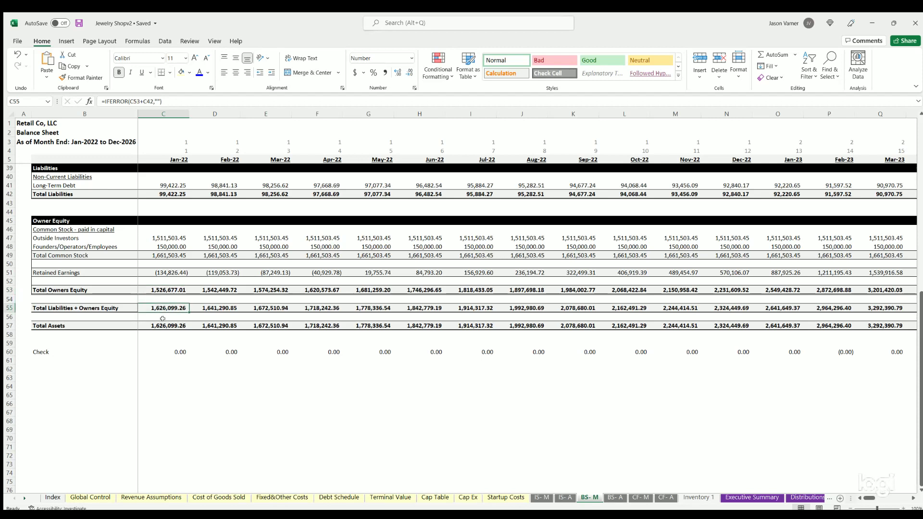
pyautogui.click(163, 323)
pyautogui.click(164, 303)
pyautogui.click(168, 325)
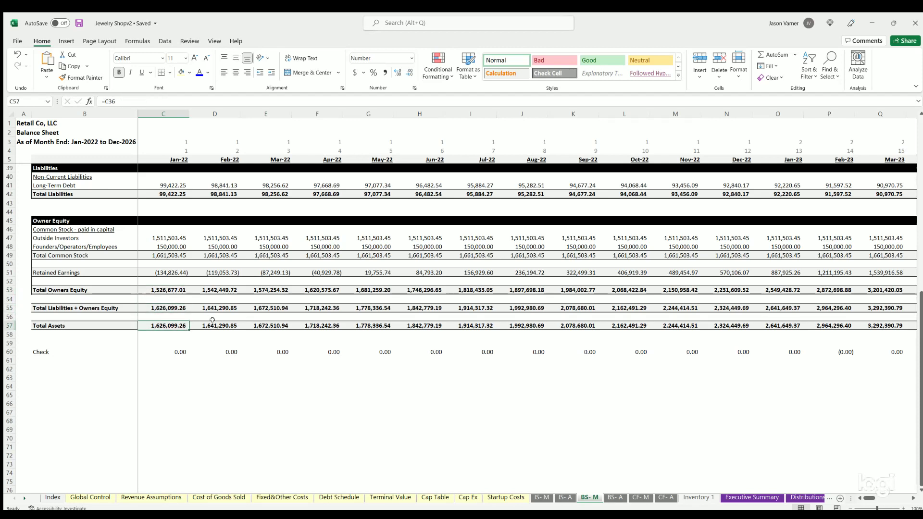
# - Check the monthly balance sheet's final months through Dec-26, including assets, liabilities and owner equity
pyautogui.moveTo(869, 498); pyautogui.dragTo(912, 499)
pyautogui.scroll(11, 702, 412)
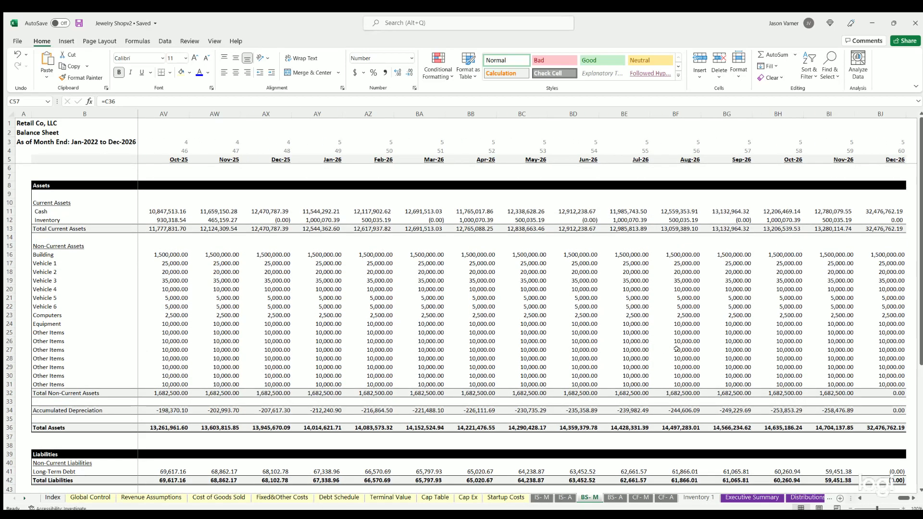
pyautogui.scroll(-8, 677, 349)
pyautogui.scroll(-3, 676, 350)
pyautogui.moveTo(903, 498); pyautogui.dragTo(869, 498)
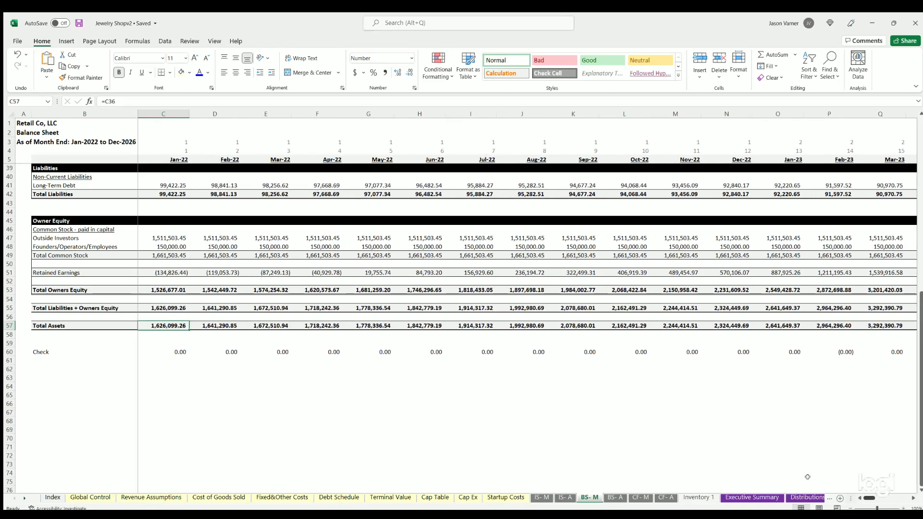
pyautogui.scroll(11, 313, 373)
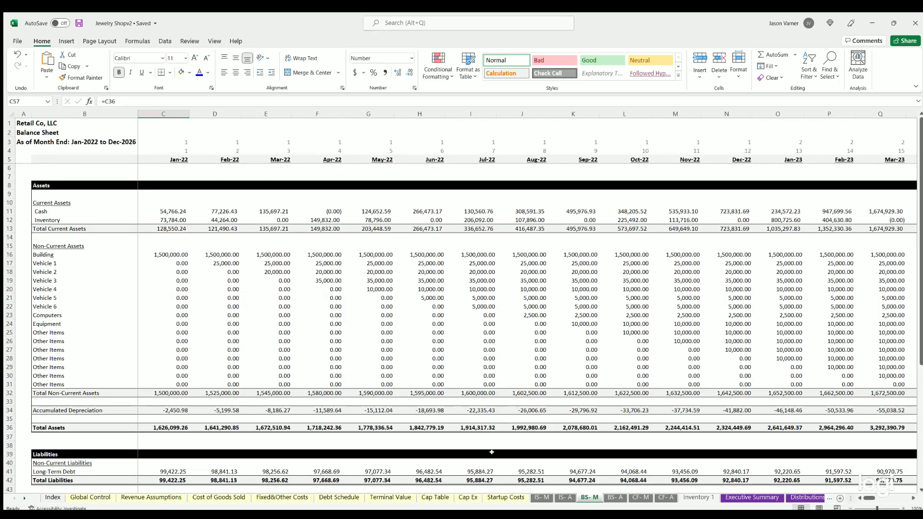
# - Review the annual balance sheet from assets down to its lower sections
pyautogui.click(614, 497)
pyautogui.scroll(-11, 225, 279)
pyautogui.scroll(11, 224, 279)
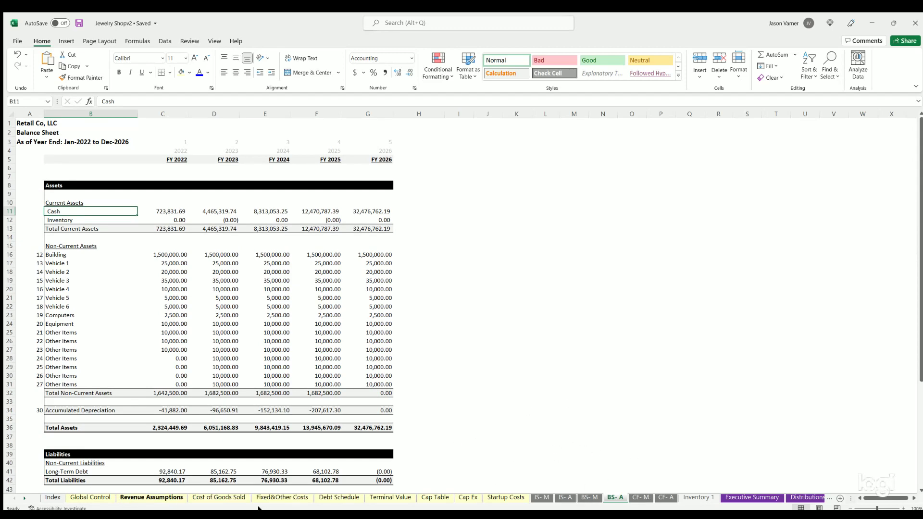
# - Examine the operating and financing activity sections of the monthly Statement of Cash Flows, including the March 2025 operating lines
pyautogui.click(639, 498)
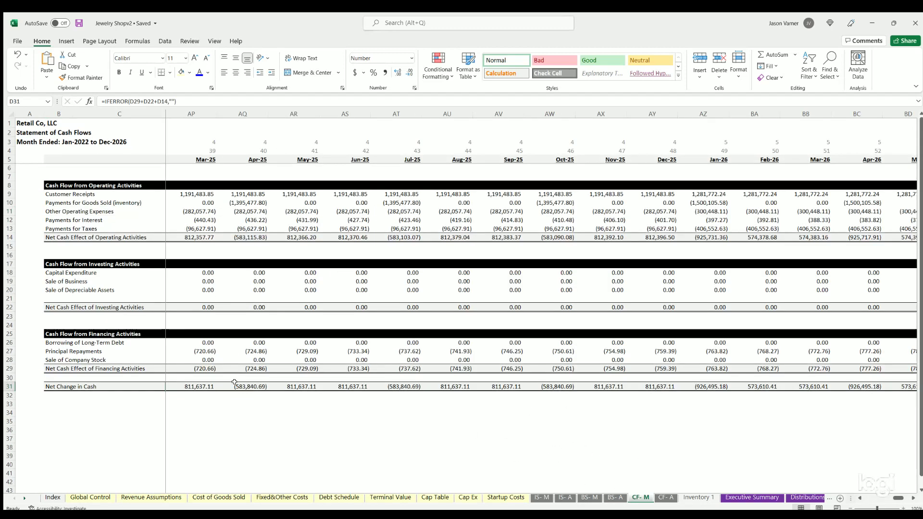
pyautogui.click(69, 184)
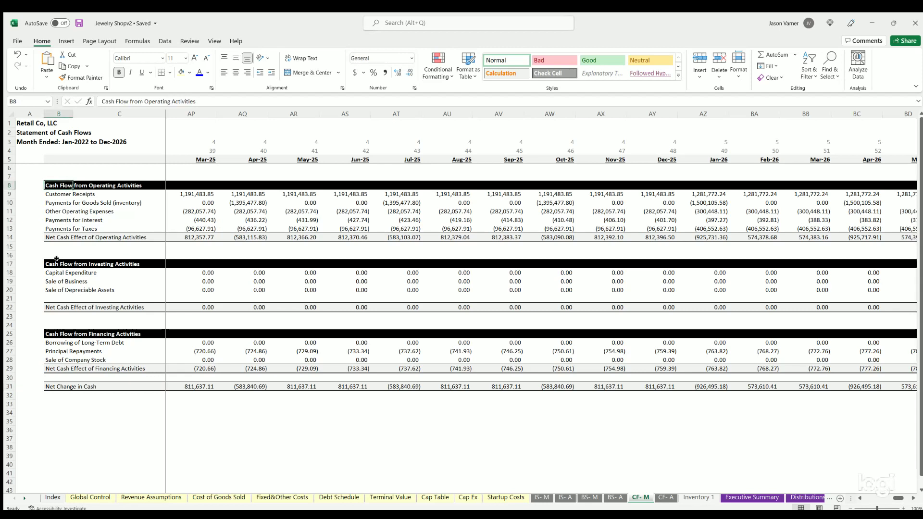
pyautogui.click(57, 331)
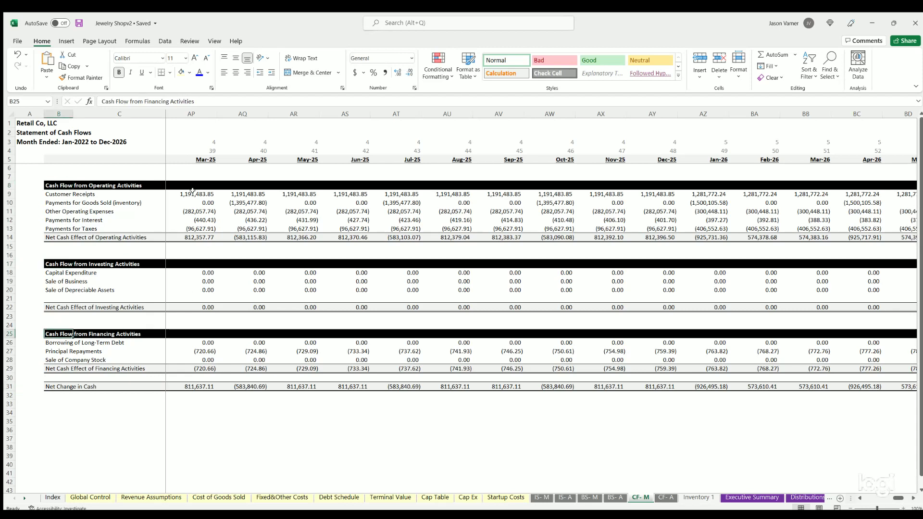
pyautogui.moveTo(192, 193); pyautogui.dragTo(194, 225)
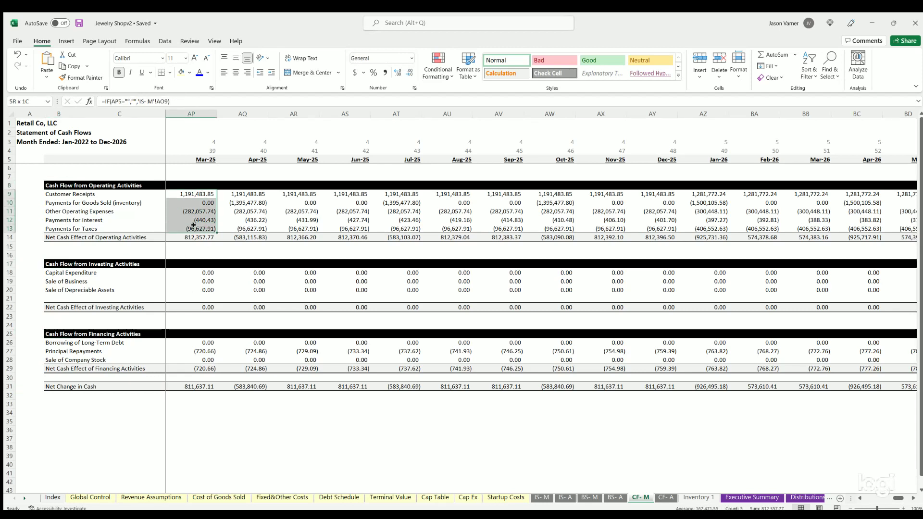
# - Compare the Payments for Goods Sold (inventory) entries for March, April and July 2025 on the monthly cash flow statement
pyautogui.click(70, 200)
pyautogui.click(201, 200)
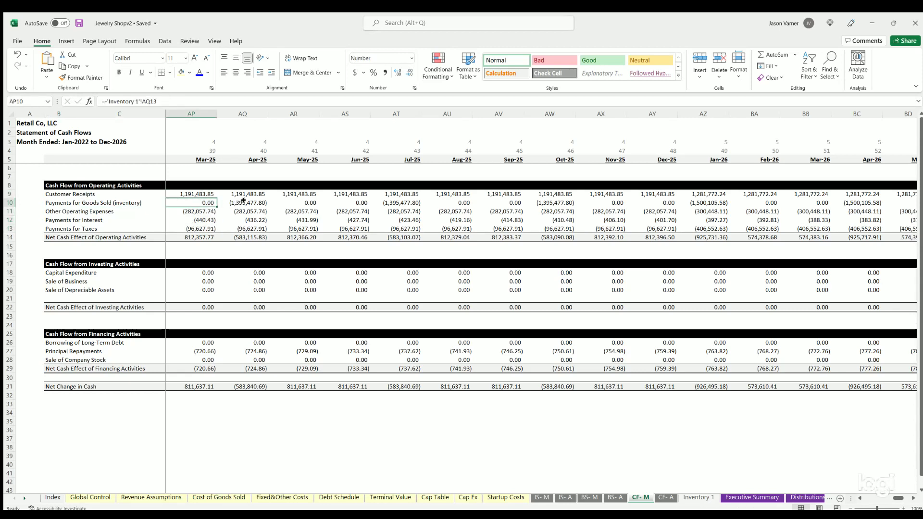
pyautogui.click(243, 200)
pyautogui.click(205, 201)
pyautogui.click(244, 202)
pyautogui.click(382, 201)
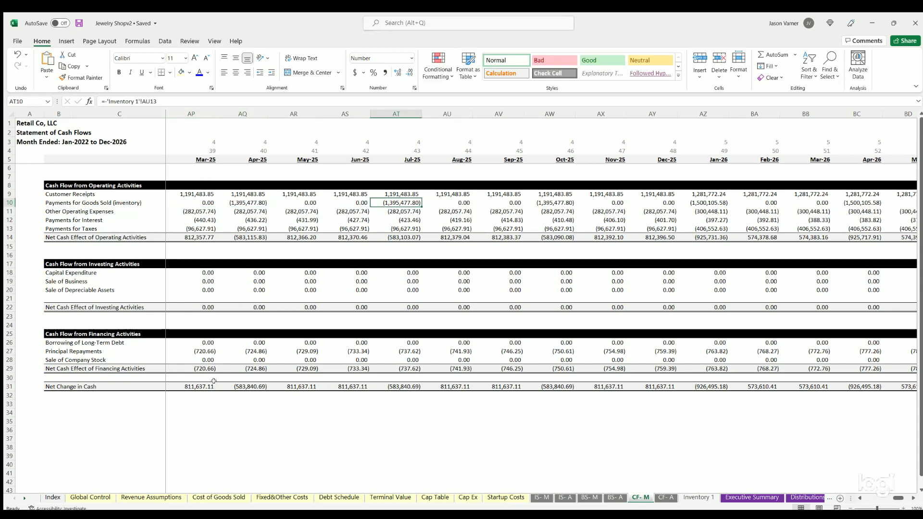
# - Review the annual cash flow statement and the 5-Year Project Summary down to the project, investor and owner return tables
pyautogui.click(666, 497)
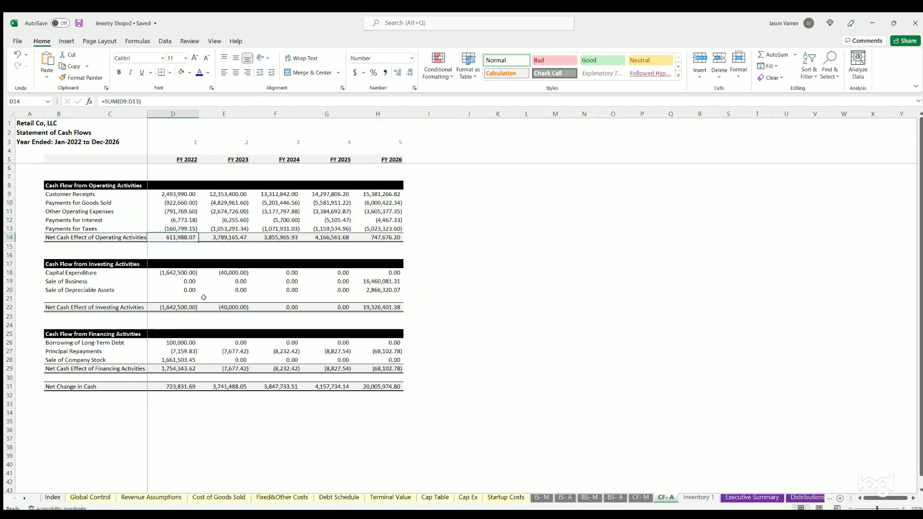
pyautogui.click(742, 497)
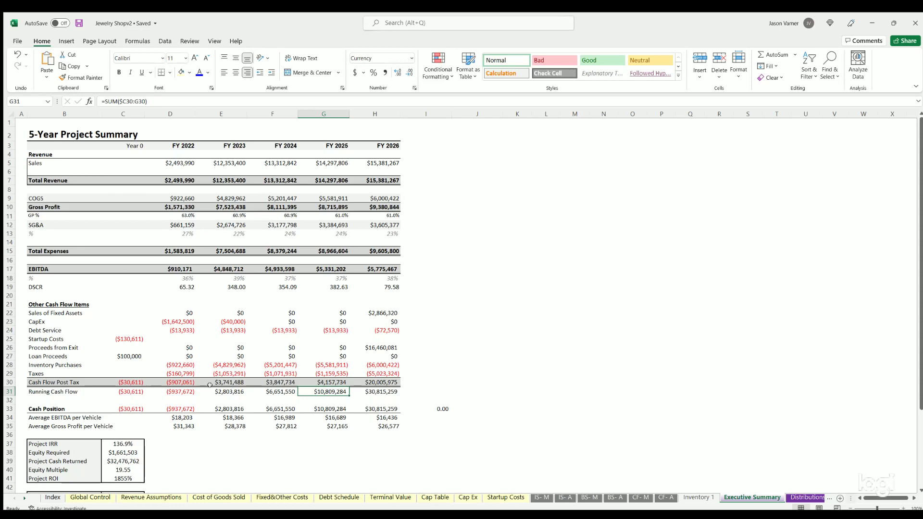
pyautogui.scroll(-7, 90, 380)
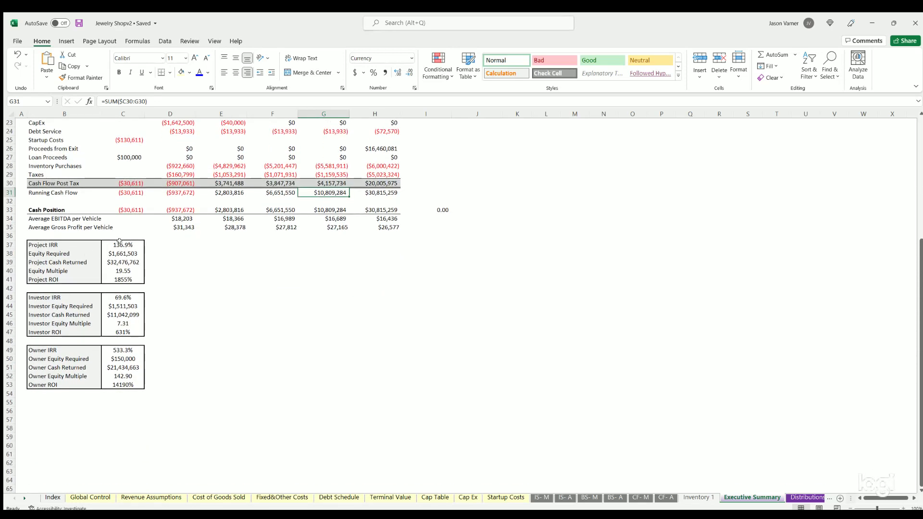
pyautogui.scroll(7, 107, 355)
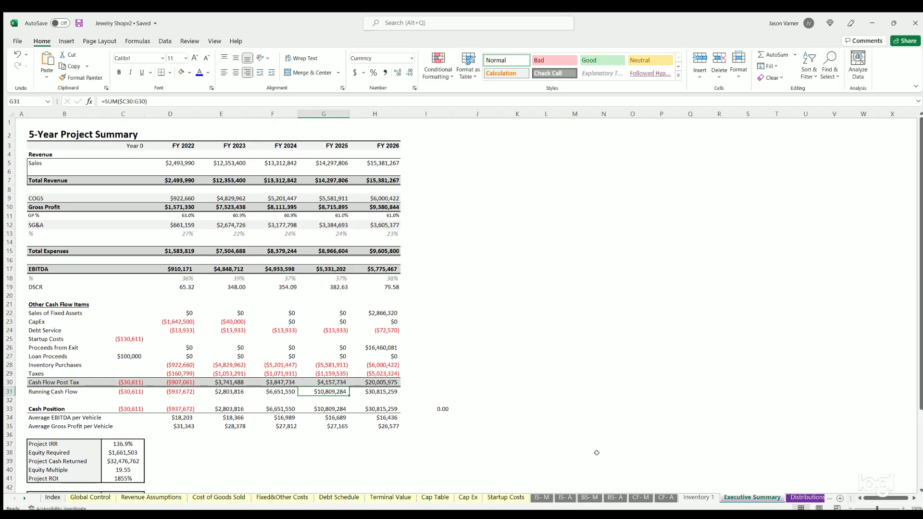
# - Examine the project returns, investor and owner cash flows, and check rows in the Contribution & Distribution Summary
pyautogui.click(790, 499)
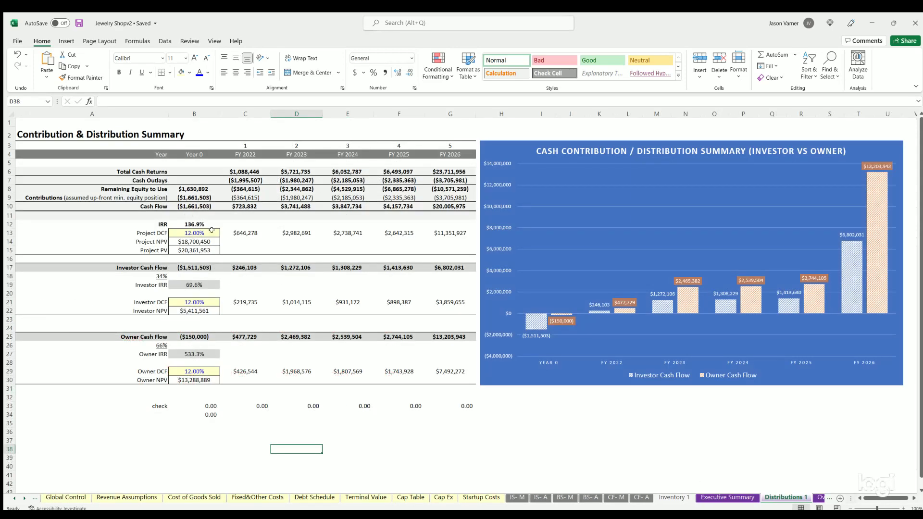
pyautogui.moveTo(151, 222); pyautogui.dragTo(365, 250)
pyautogui.moveTo(141, 268); pyautogui.dragTo(431, 379)
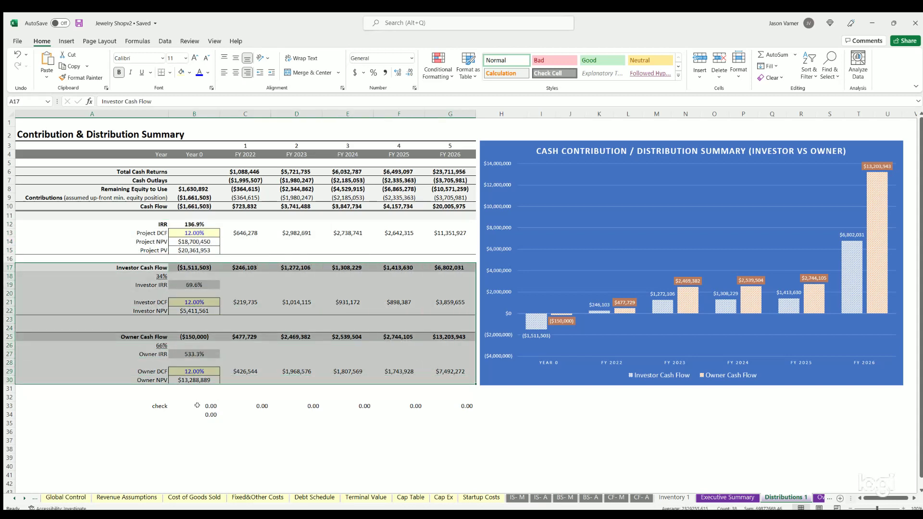
pyautogui.moveTo(197, 405); pyautogui.dragTo(442, 426)
pyautogui.click(569, 439)
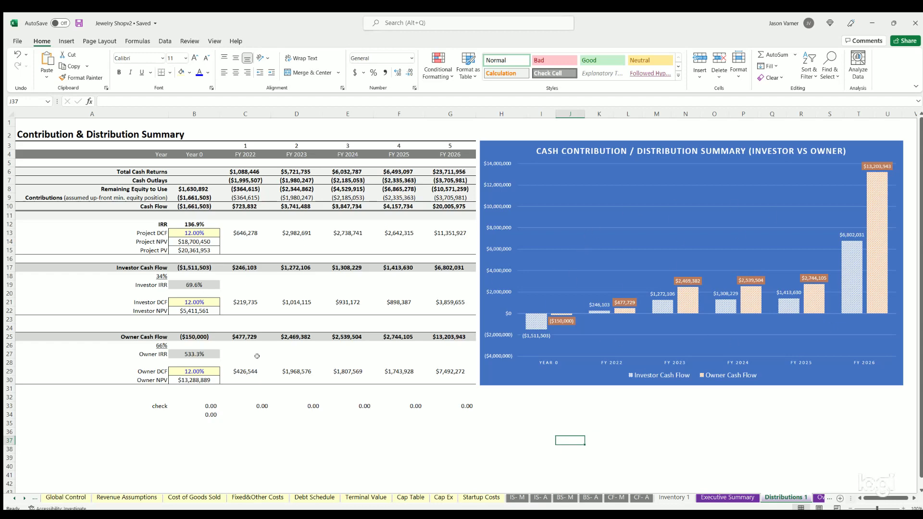
# - Inspect the Overview sheet's sensitivity inputs for Monthly Sales Count, Price of Jewelry, Define Low and Define High
pyautogui.click(820, 498)
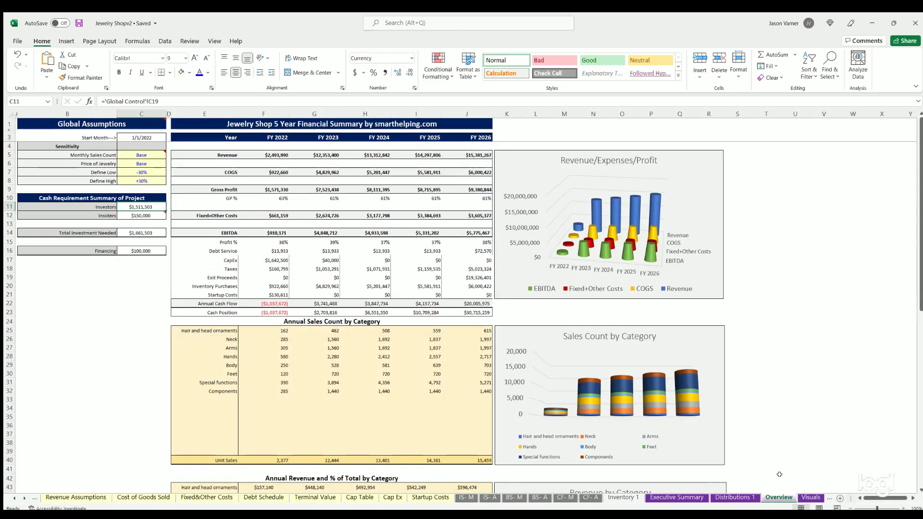
pyautogui.click(143, 163)
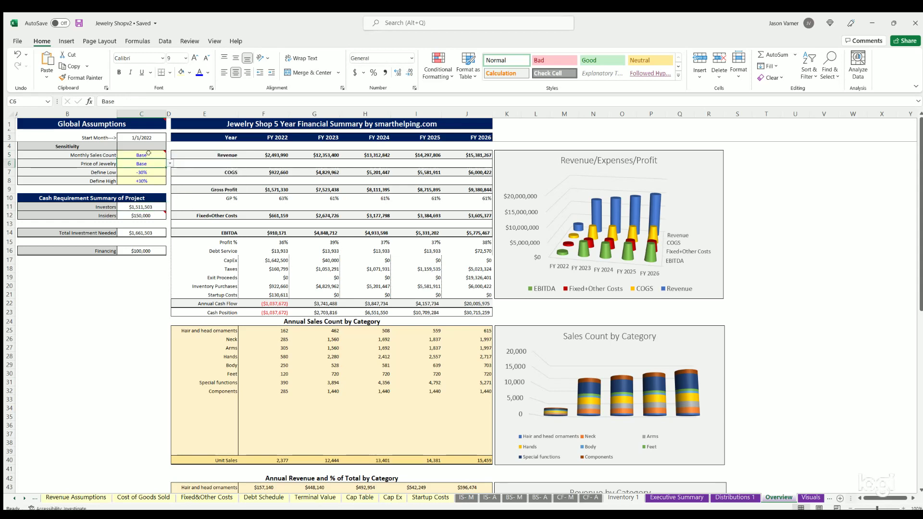
pyautogui.click(149, 154)
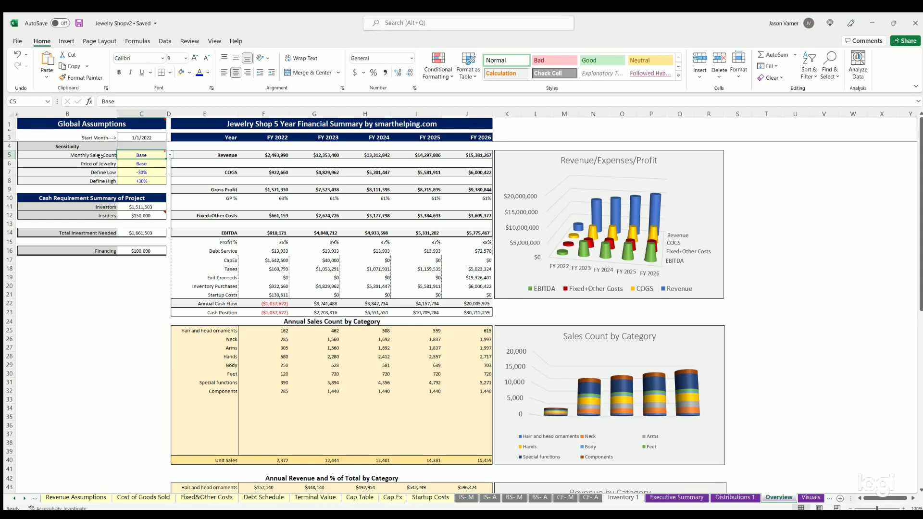
pyautogui.click(100, 156)
pyautogui.click(100, 162)
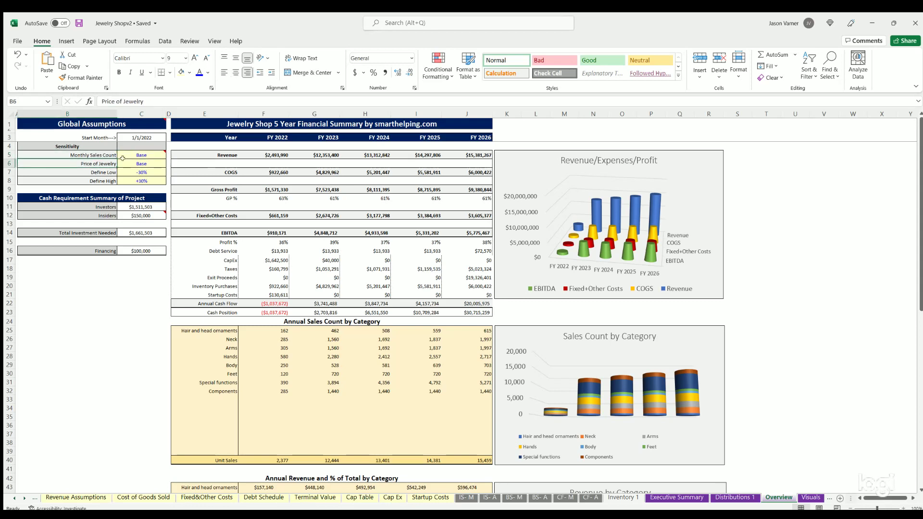
pyautogui.click(142, 152)
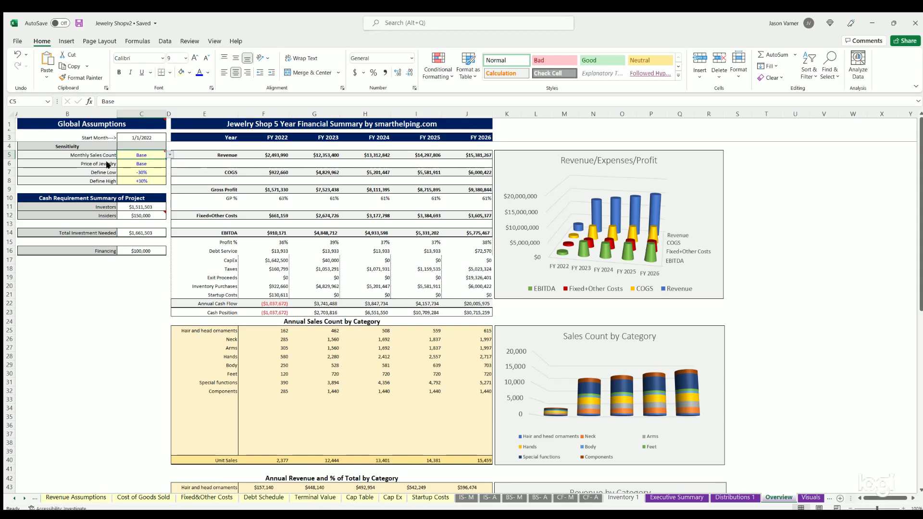
pyautogui.click(134, 162)
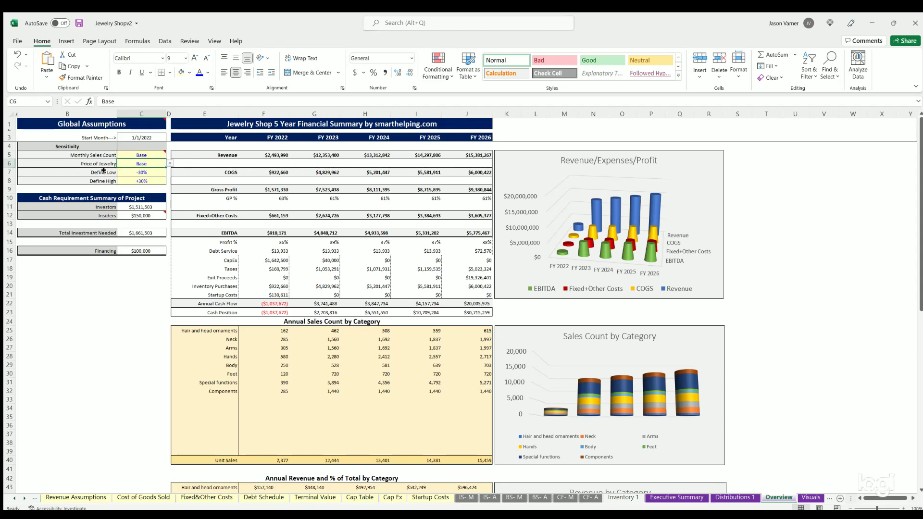
pyautogui.click(135, 171)
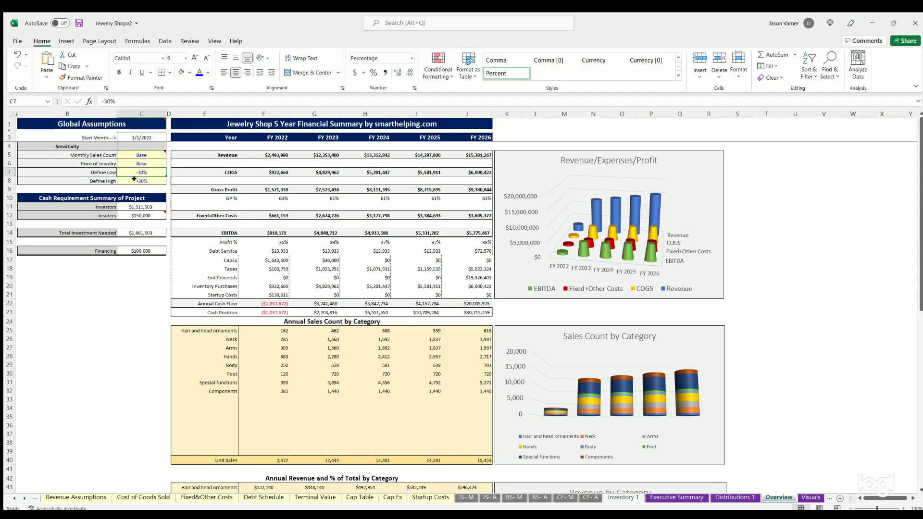
pyautogui.click(134, 178)
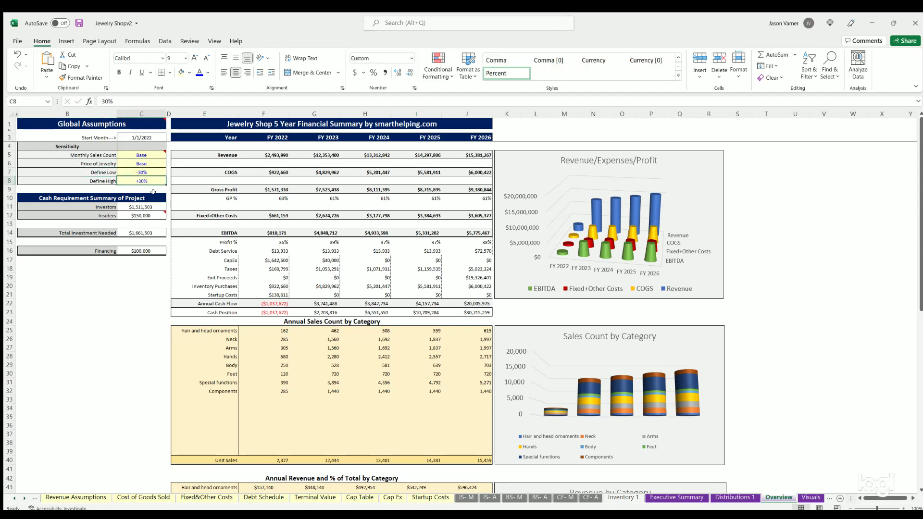
# - Try the High and Low sensitivity scenarios for Monthly Sales Count on the Overview sheet
pyautogui.click(146, 152)
pyautogui.click(170, 155)
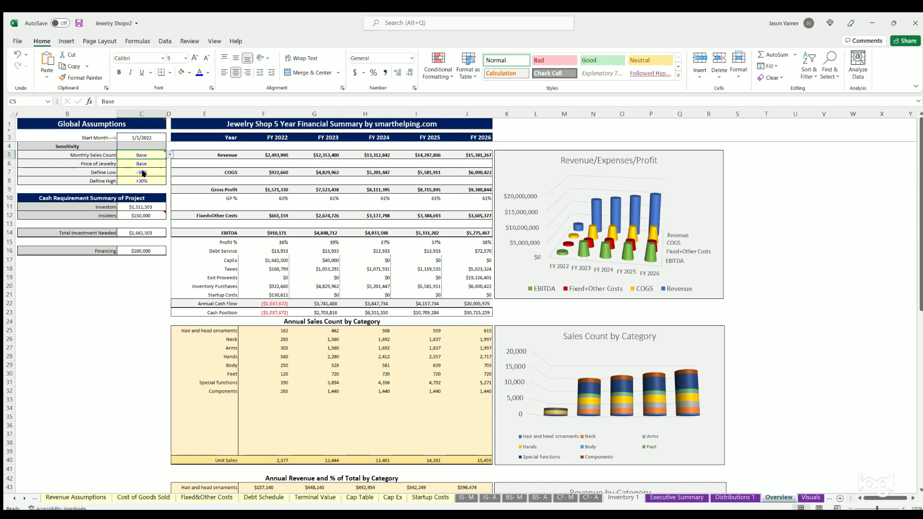
pyautogui.click(142, 174)
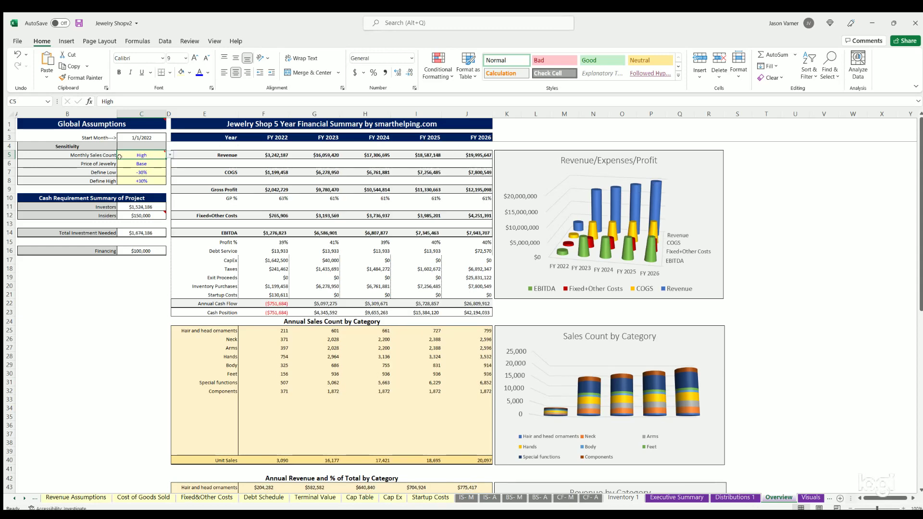
pyautogui.click(170, 155)
pyautogui.click(142, 164)
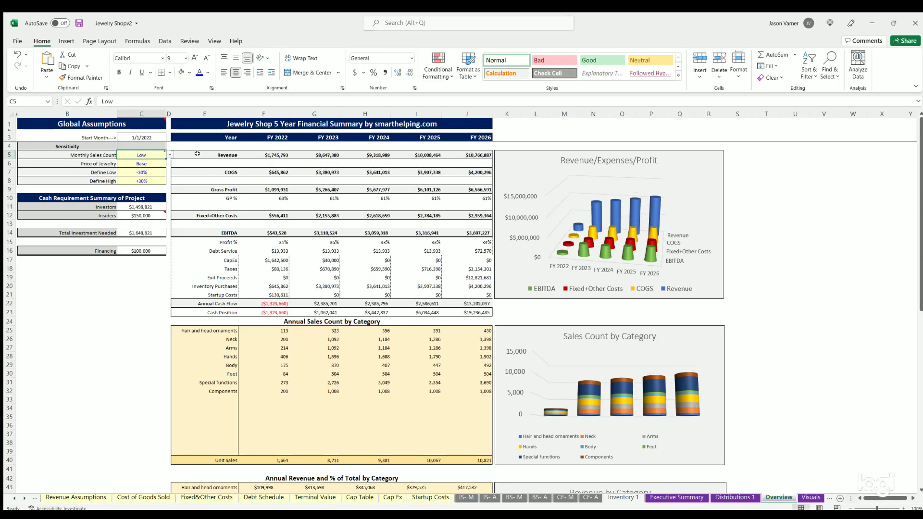
# - Set Monthly Sales Count back to Base and save the workbook
pyautogui.click(170, 155)
pyautogui.click(143, 162)
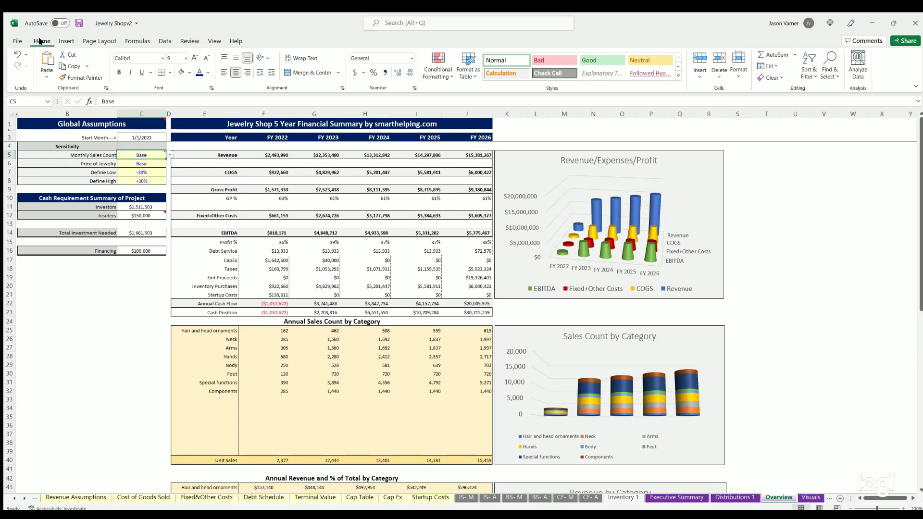
pyautogui.click(80, 23)
# - Review the Visuals sheet's charts for cash flow, costs, average sale amount, gross profit, margins and EBITDA
pyautogui.click(811, 497)
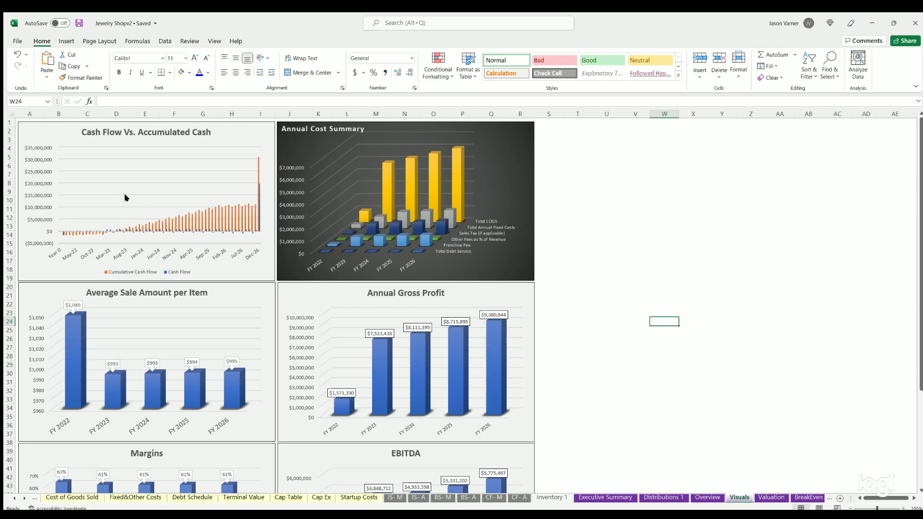
pyautogui.scroll(-4, 174, 171)
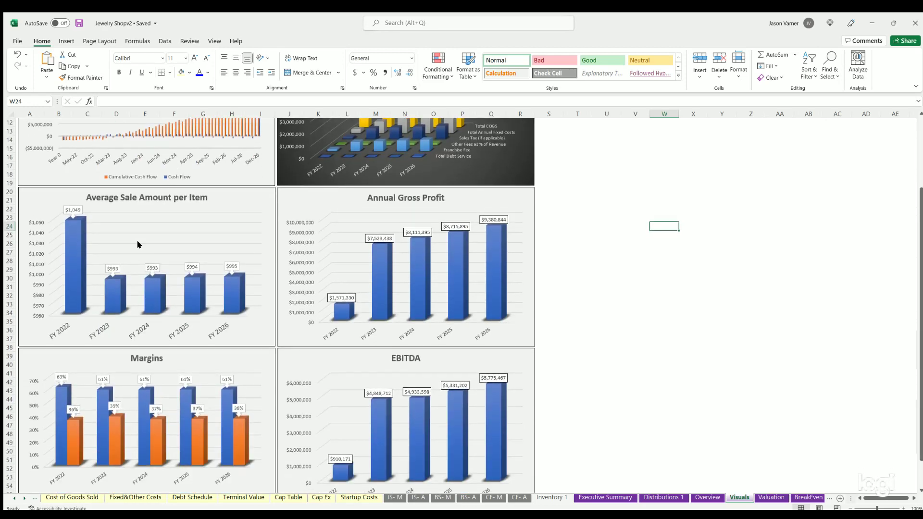
pyautogui.scroll(-4, 137, 245)
pyautogui.scroll(4, 136, 241)
pyautogui.scroll(-4, 418, 231)
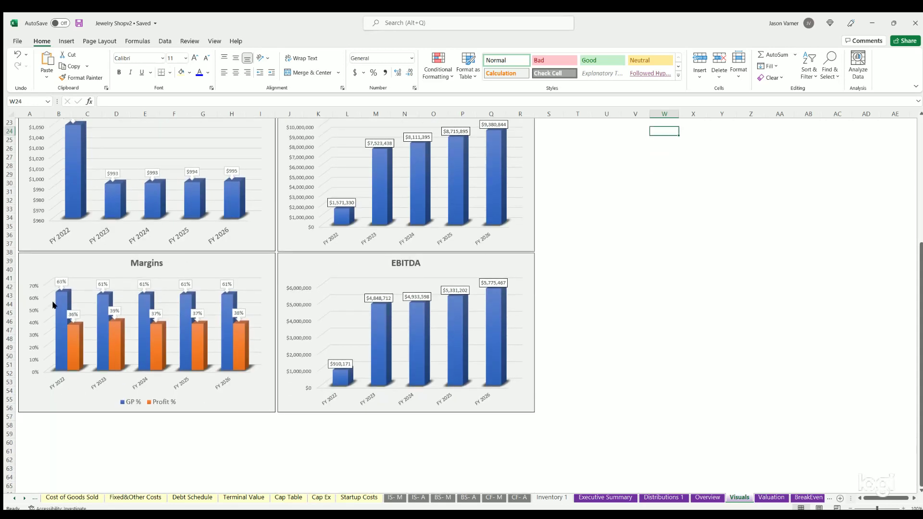
pyautogui.scroll(7, 159, 319)
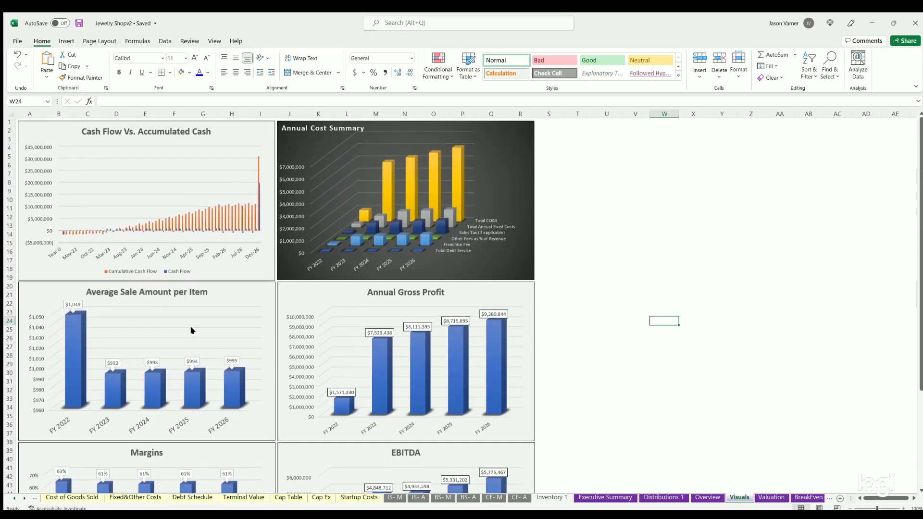
# - Inspect the Discount on Cash Flow and Terminal Valuation Method inputs on the Valuation sheet
pyautogui.click(772, 498)
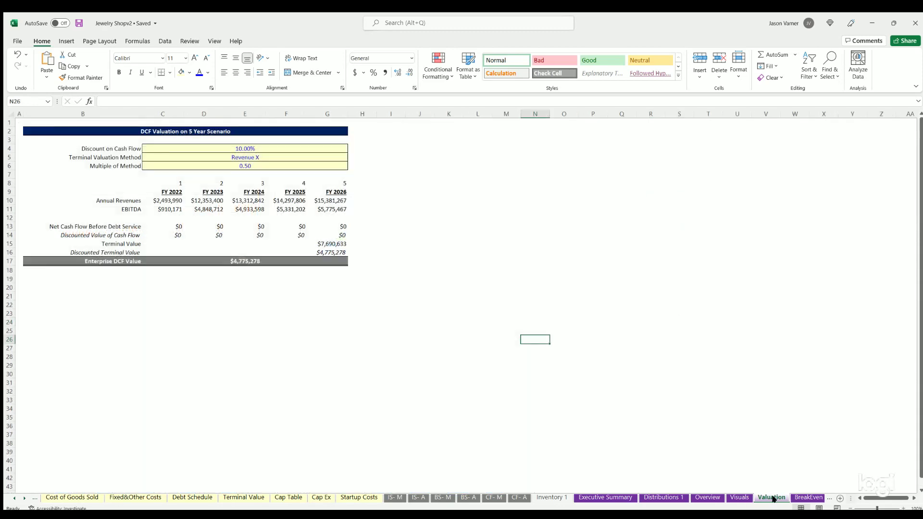
pyautogui.click(240, 149)
pyautogui.click(269, 158)
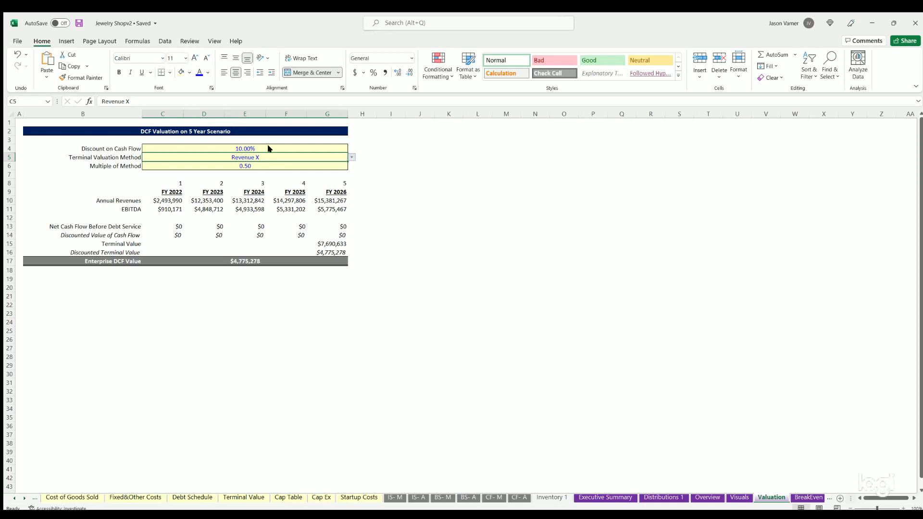
# - Inspect the Valuation sheet's discount rate, Multiple of Method, yearly revenue-to-terminal-value figures and the Enterprise DCF Value formula
pyautogui.click(251, 146)
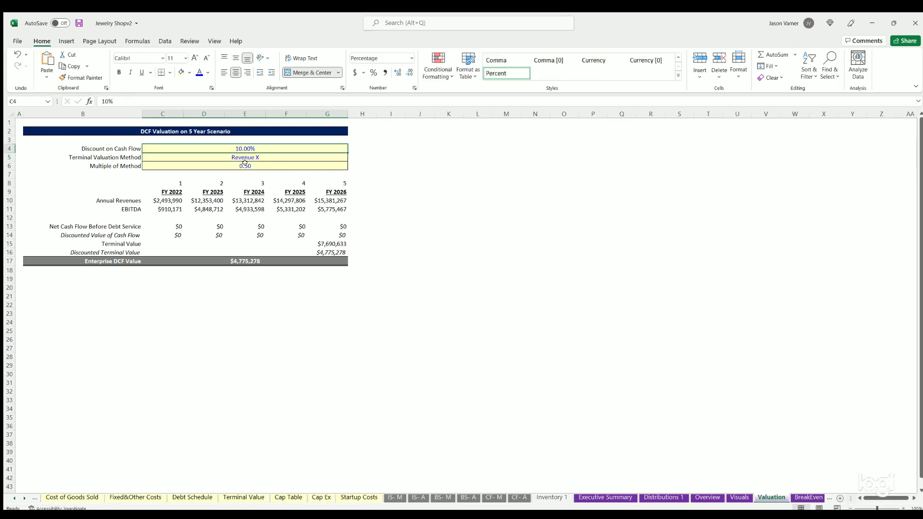
pyautogui.click(244, 164)
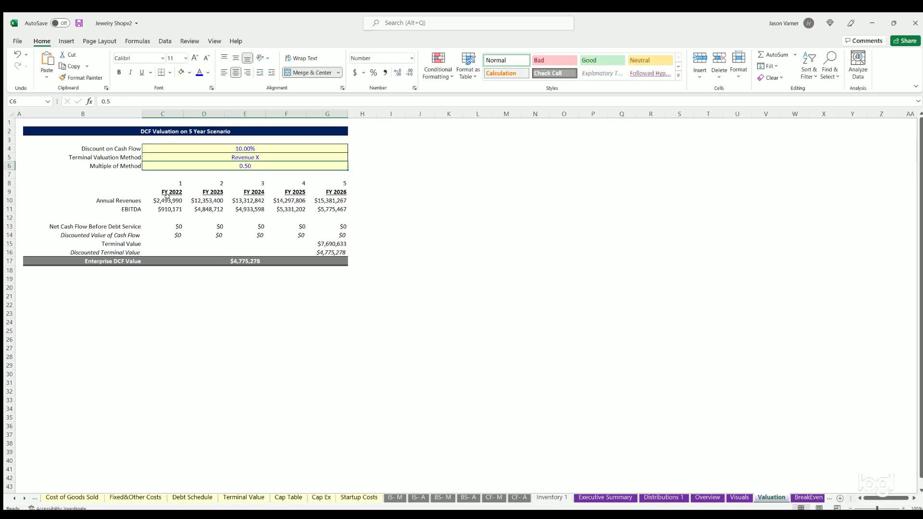
pyautogui.moveTo(156, 197); pyautogui.dragTo(330, 244)
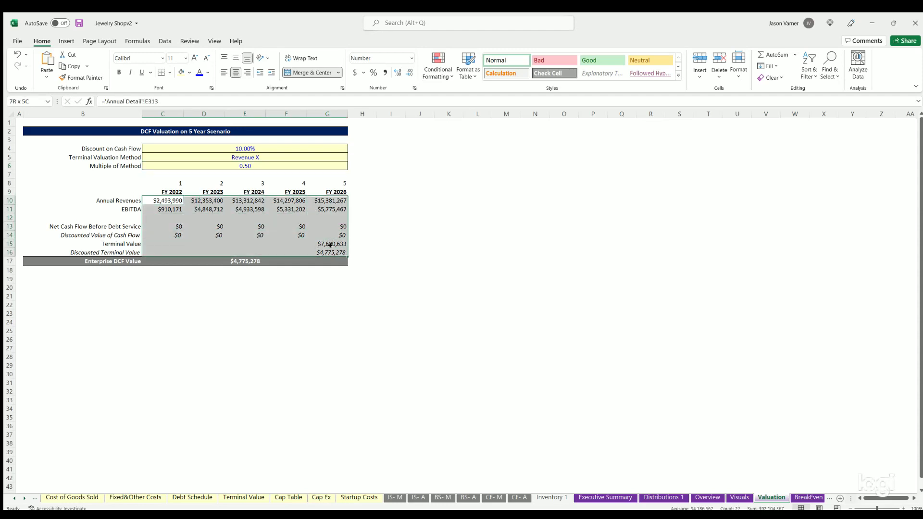
pyautogui.click(249, 259)
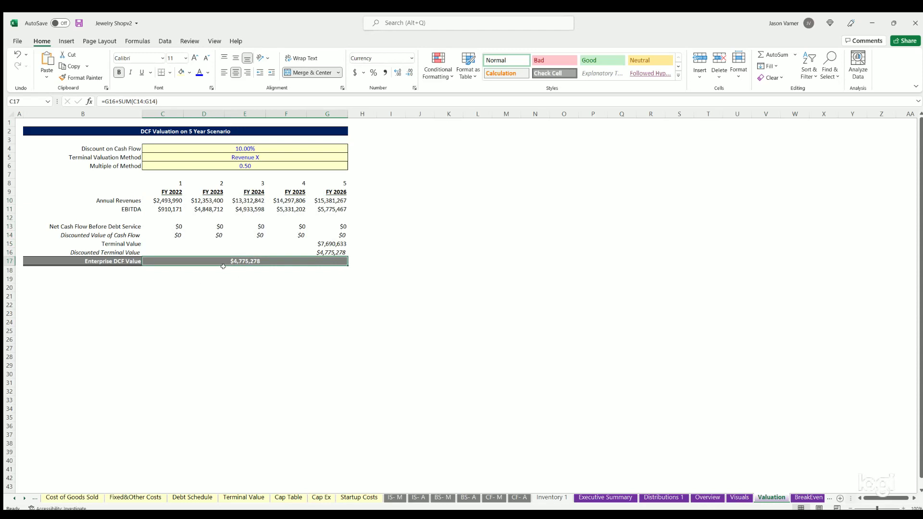
pyautogui.click(243, 286)
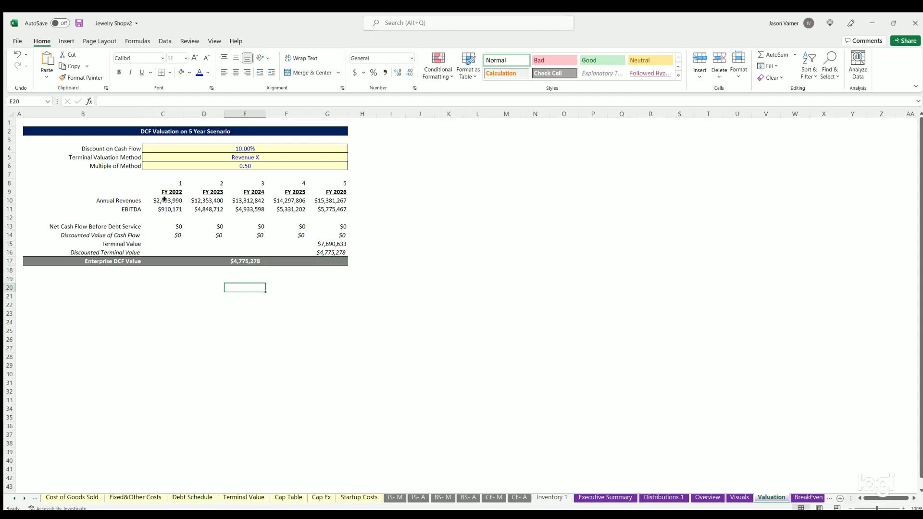
pyautogui.moveTo(165, 198); pyautogui.dragTo(331, 250)
pyautogui.click(449, 287)
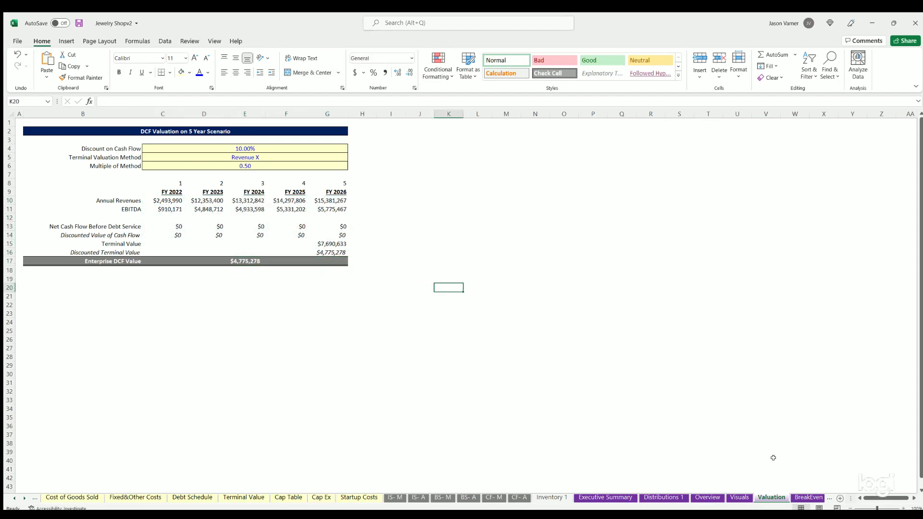
# - Inspect the Annual Break-Even Revenue row for FY 2022 through FY 2026 on the BreakEven sheet
pyautogui.click(800, 498)
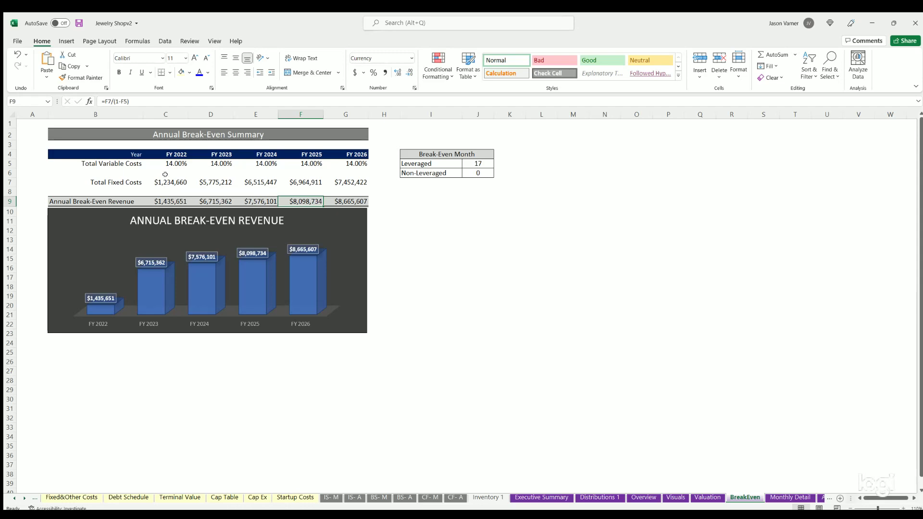
pyautogui.moveTo(163, 201); pyautogui.dragTo(347, 202)
# - Review the Monthly Detail sheet from unit sales by category through revenue and COGS tiers to debt service and cash flow
pyautogui.click(790, 498)
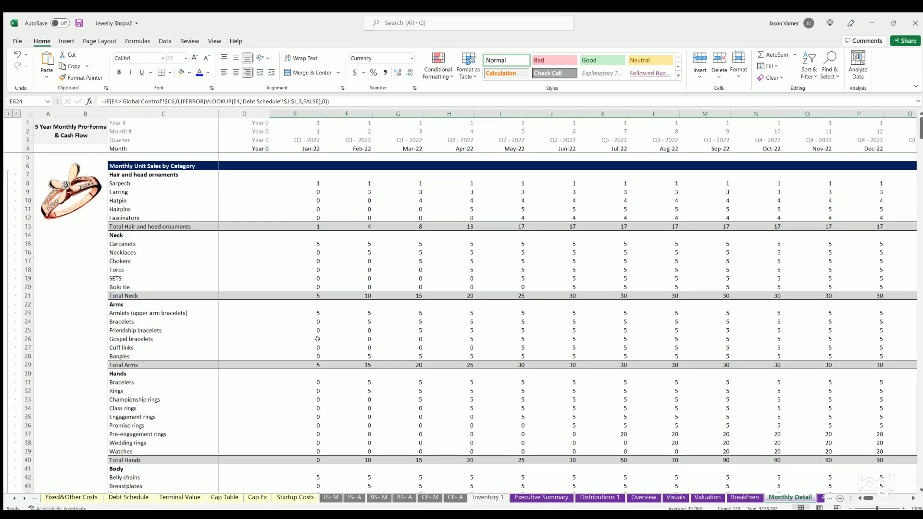
pyautogui.scroll(-20, 317, 339)
pyautogui.scroll(-20, 318, 339)
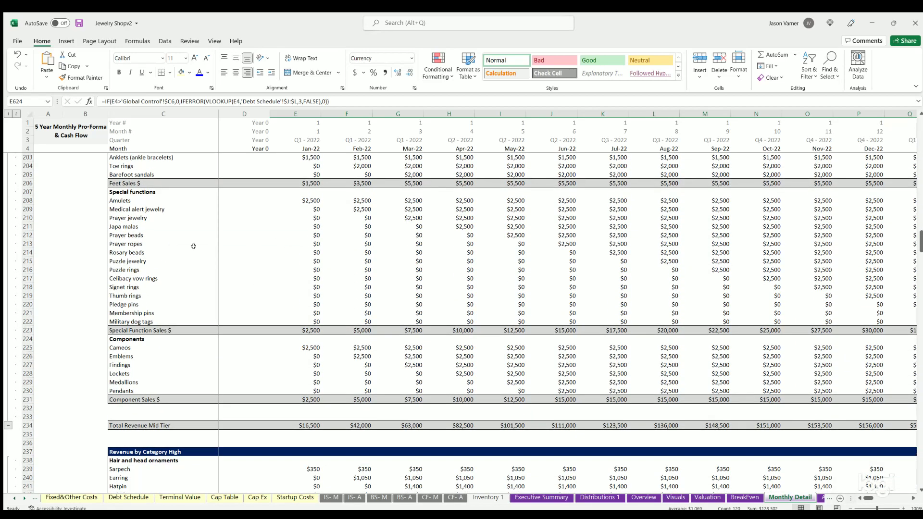
pyautogui.scroll(-20, 327, 256)
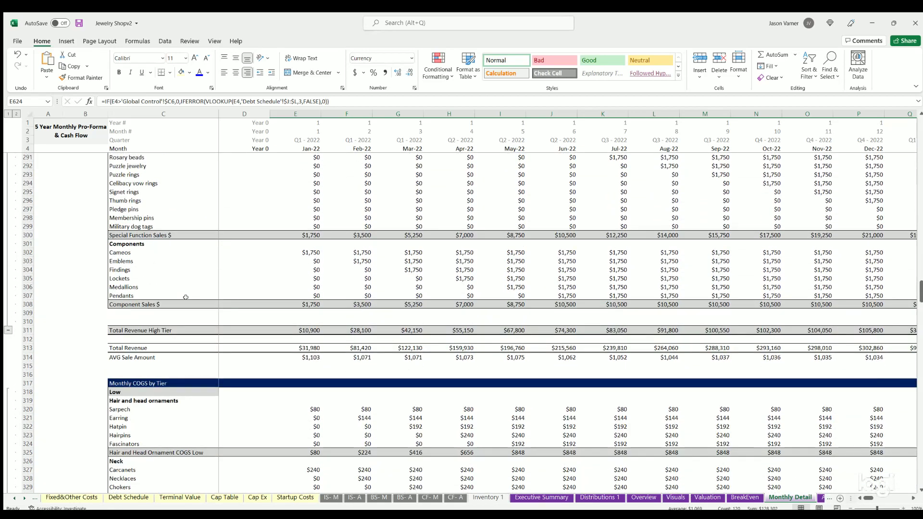
pyautogui.scroll(-20, 185, 297)
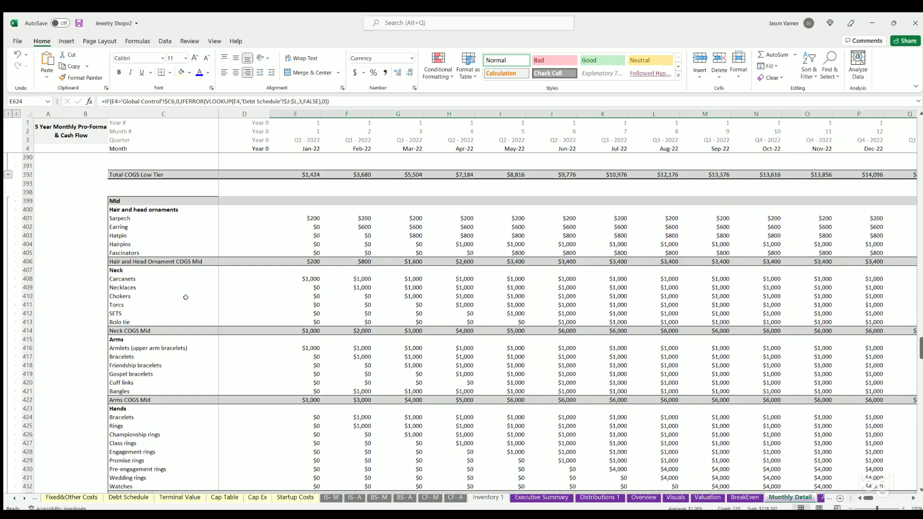
pyautogui.scroll(-20, 186, 297)
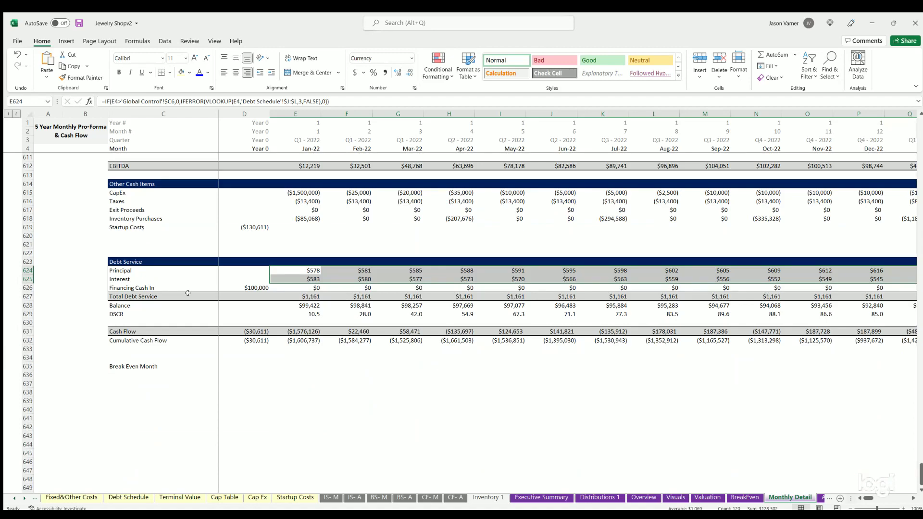
# - Recheck the Monthly Detail sheet's other cash items, EBITDA, fixed costs, fees and High-tier COGS, and return to its beginning
pyautogui.scroll(4, 188, 293)
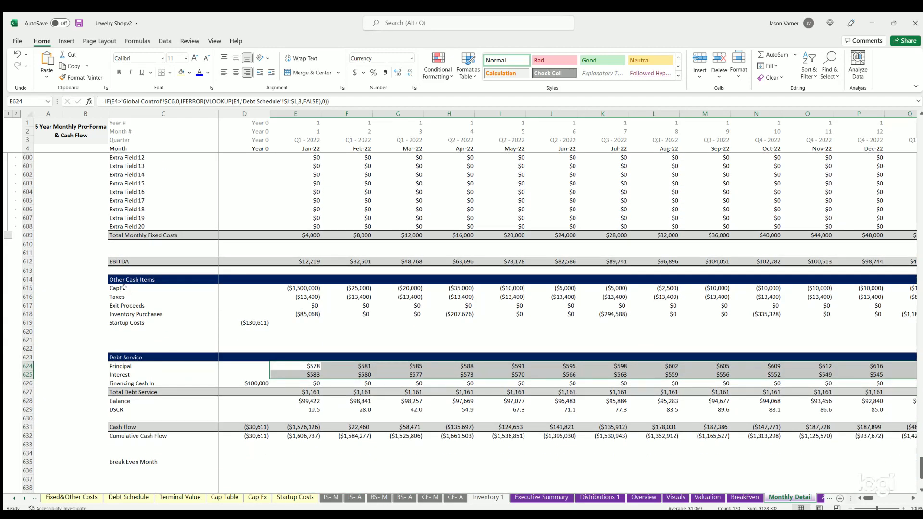
pyautogui.scroll(20, 305, 399)
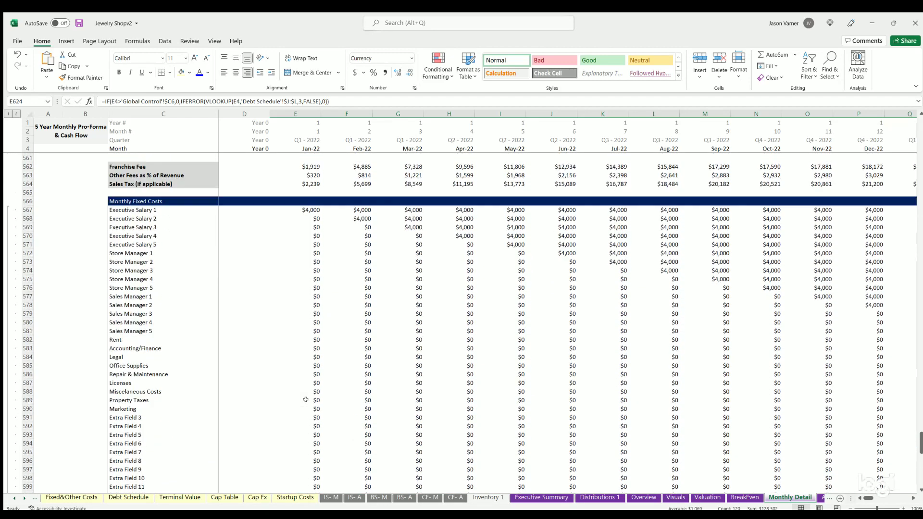
pyautogui.scroll(20, 306, 399)
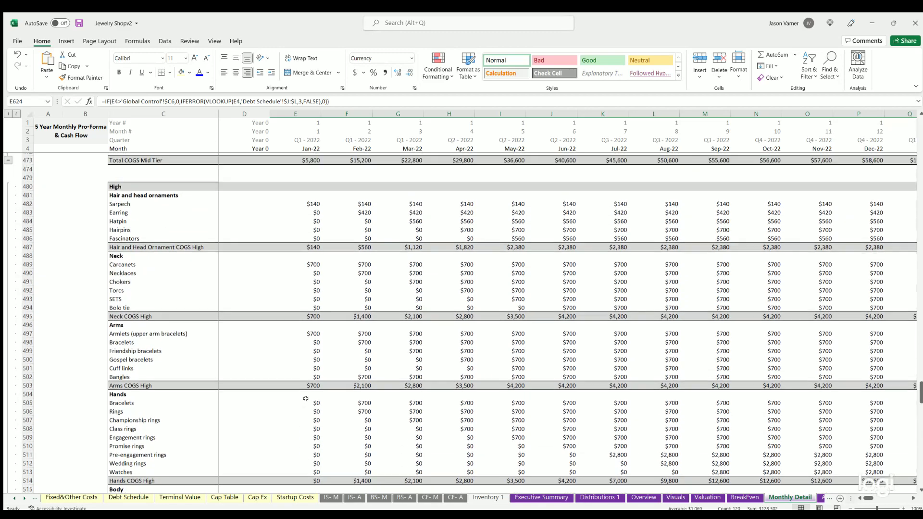
pyautogui.scroll(-20, 306, 399)
pyautogui.scroll(-11, 306, 397)
pyautogui.scroll(4, 306, 395)
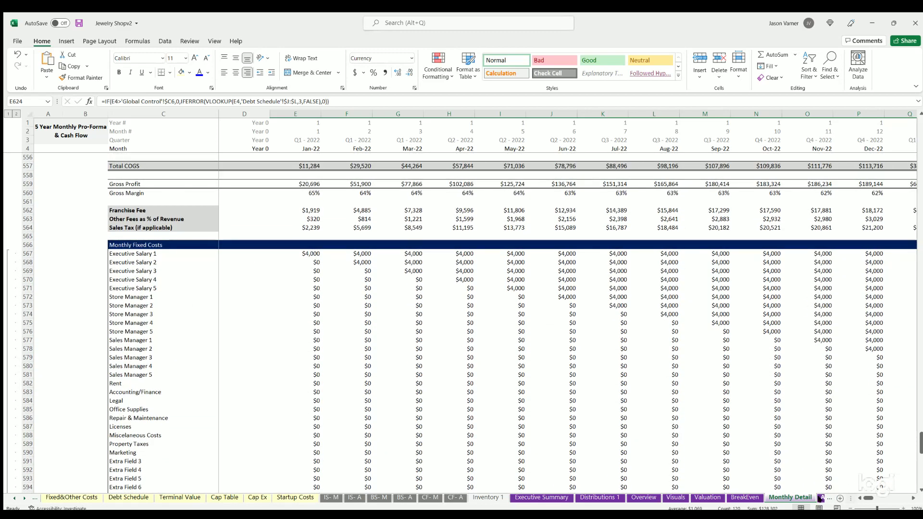
pyautogui.moveTo(919, 442); pyautogui.dragTo(919, 127)
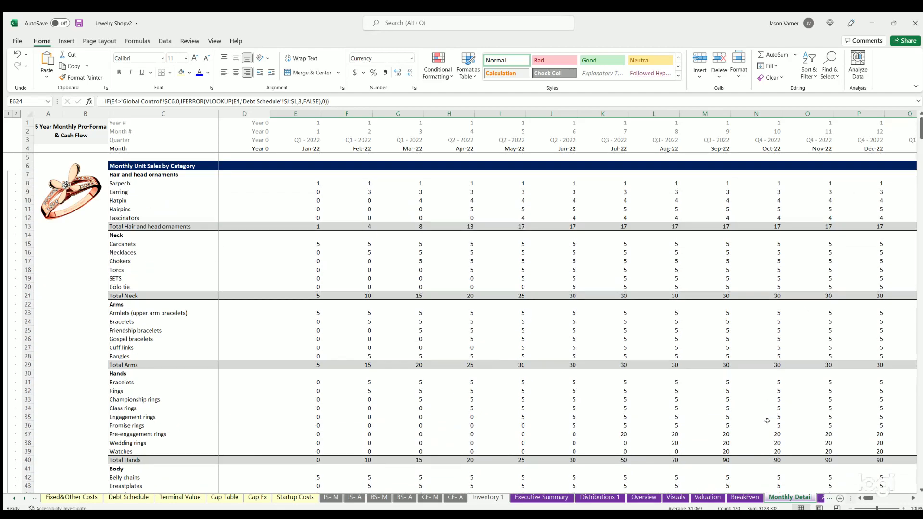
# - Collapse the Annual Detail sheet's grouped rows to totals and review them from unit sales to cash flow
pyautogui.click(823, 497)
pyautogui.scroll(-20, 306, 328)
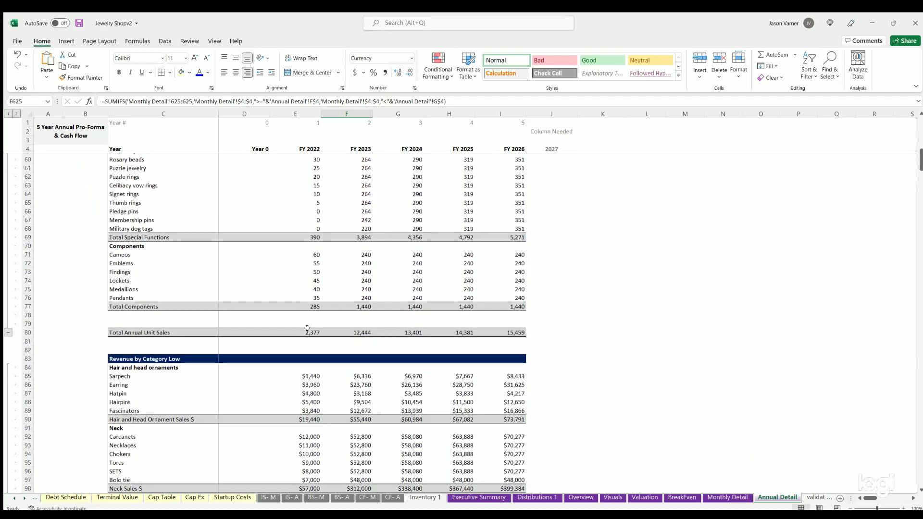
pyautogui.scroll(20, 39, 136)
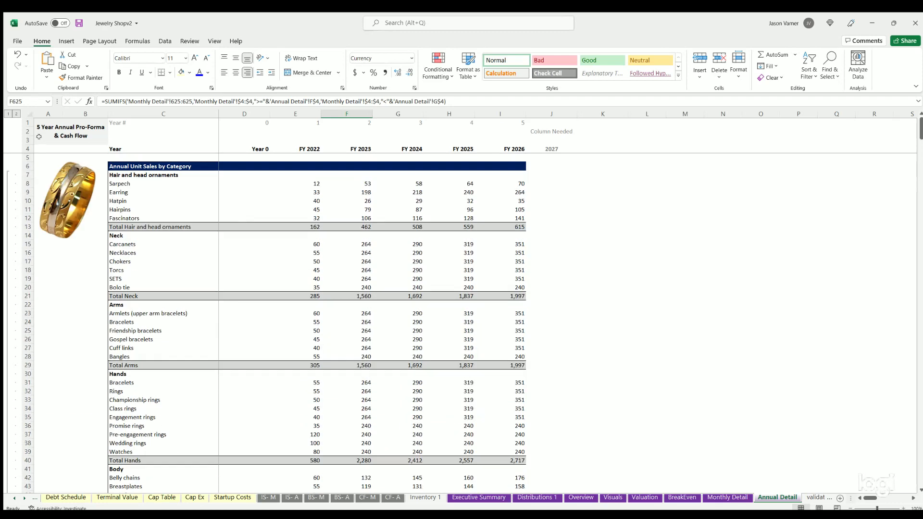
pyautogui.click(8, 114)
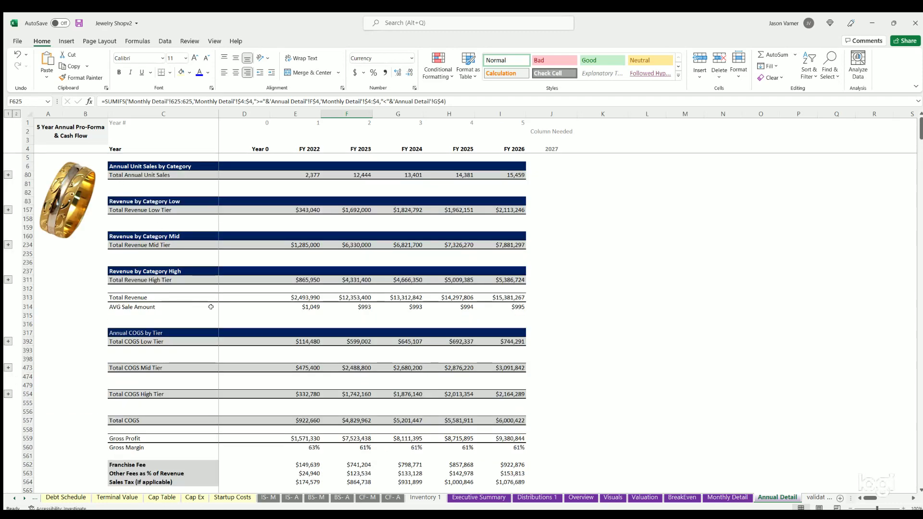
pyautogui.scroll(-5, 211, 306)
pyautogui.scroll(-4, 210, 306)
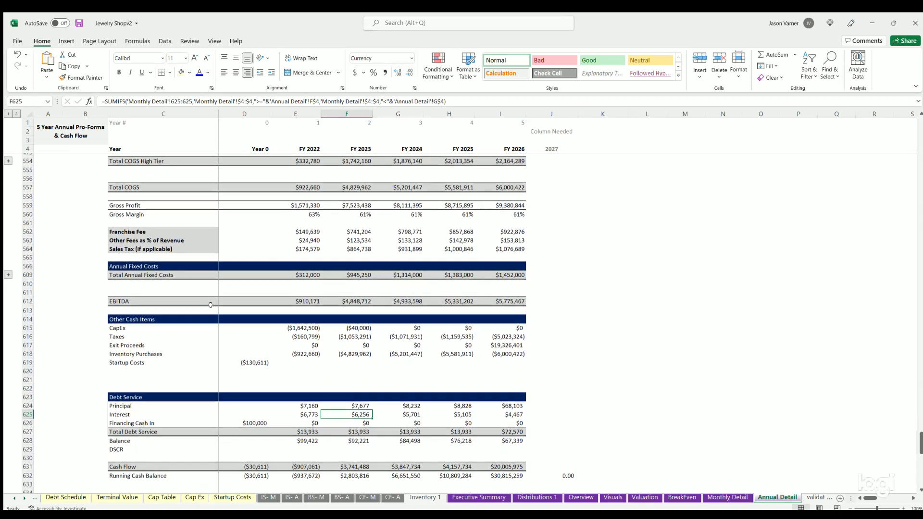
pyautogui.scroll(8, 211, 305)
pyautogui.scroll(2, 211, 306)
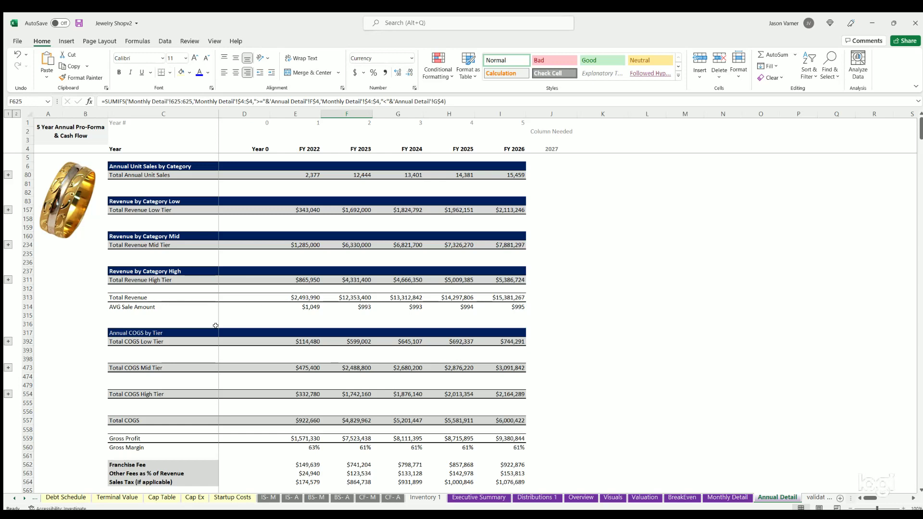
# - Examine the annual revenue, COGS, EBITDA, debt service and running cash balance totals, and expand all grouped rows again
pyautogui.scroll(-5, 215, 325)
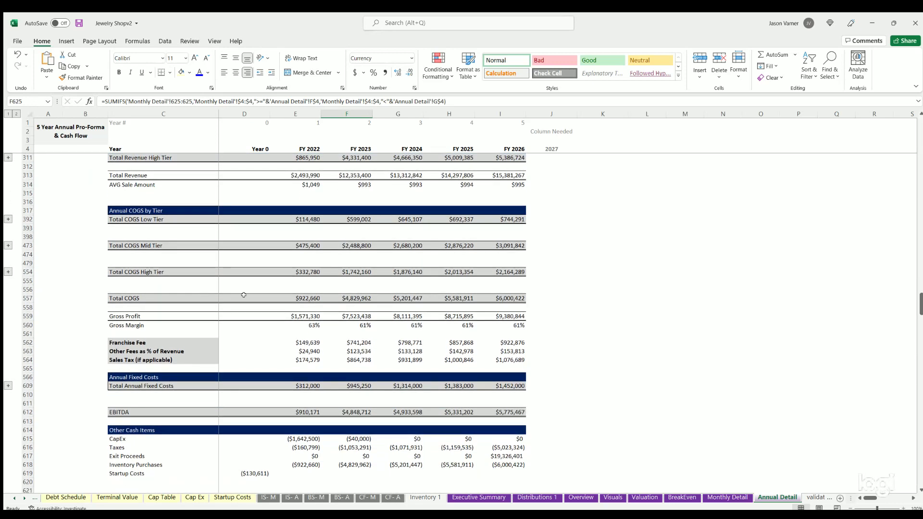
pyautogui.scroll(-3, 124, 305)
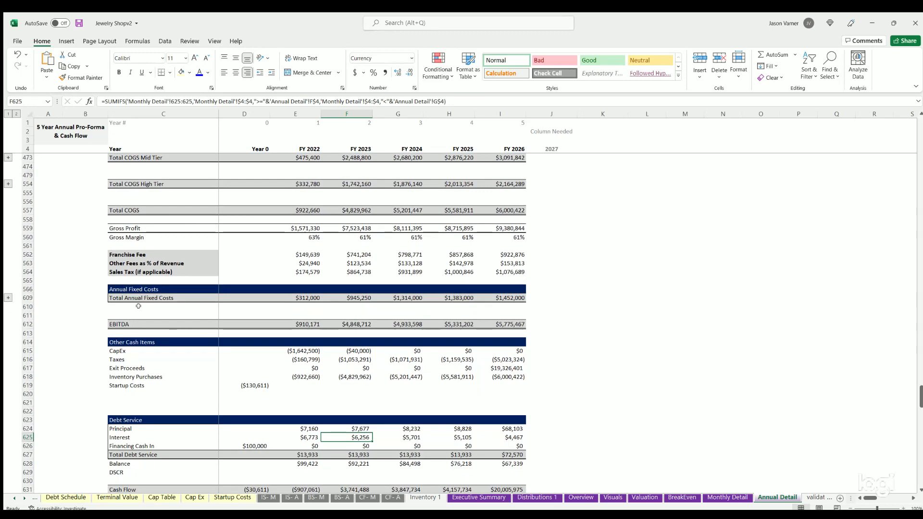
pyautogui.scroll(-1, 155, 293)
pyautogui.scroll(-4, 155, 293)
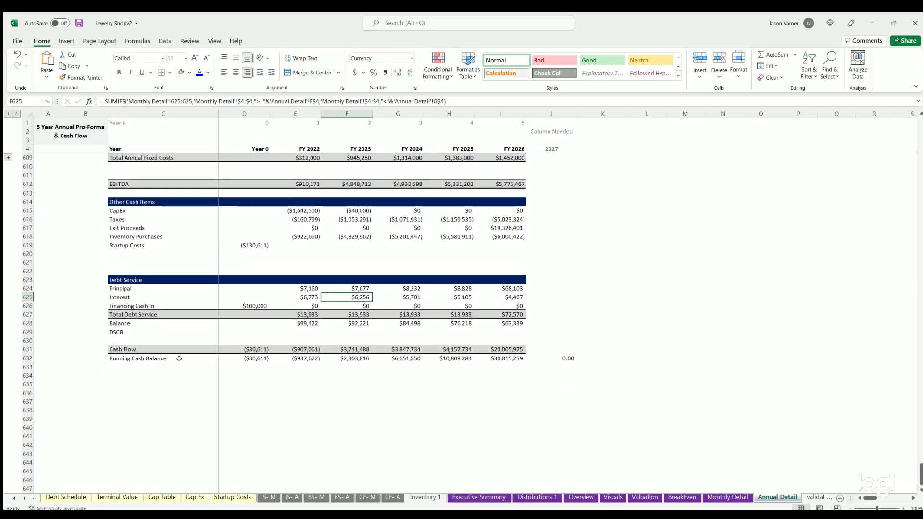
pyautogui.scroll(13, 179, 359)
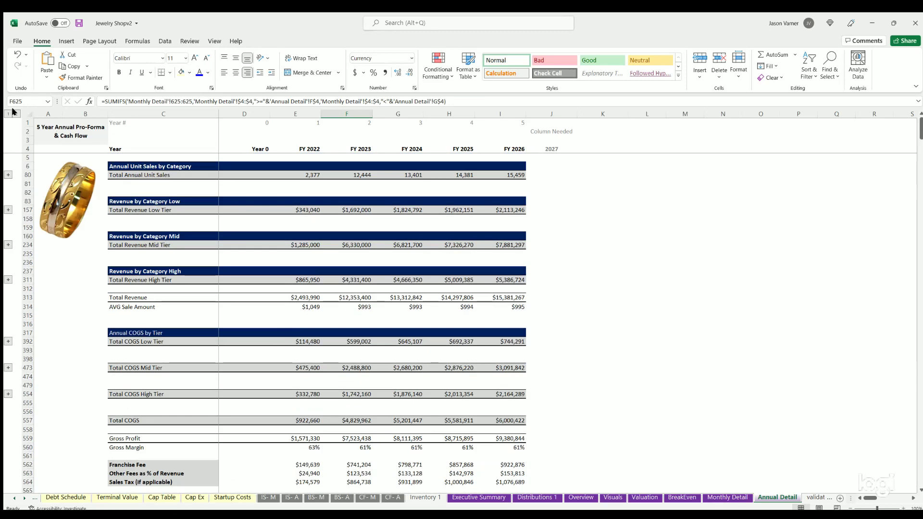
pyautogui.click(15, 113)
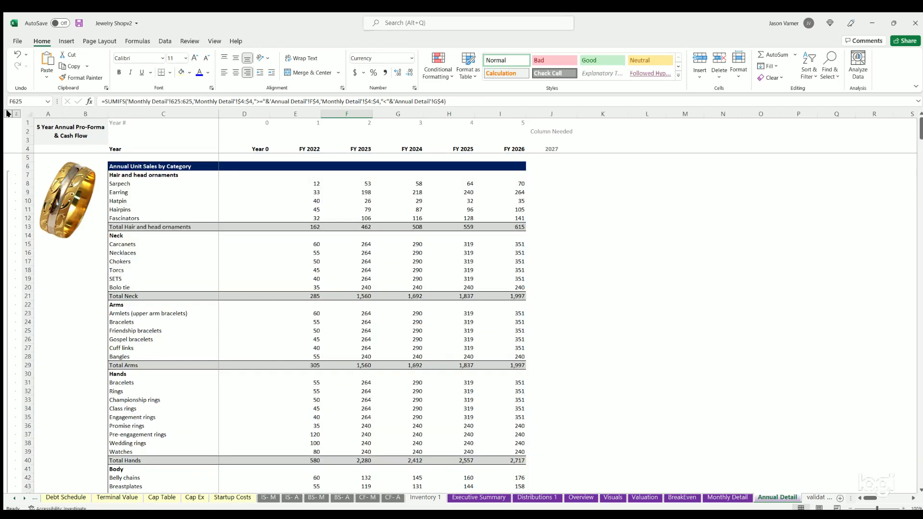
# - Return to the Global Control sheet to view the main project assumptions, funding sources and check summary
pyautogui.click(14, 498)
pyautogui.click(15, 498)
pyautogui.click(14, 498)
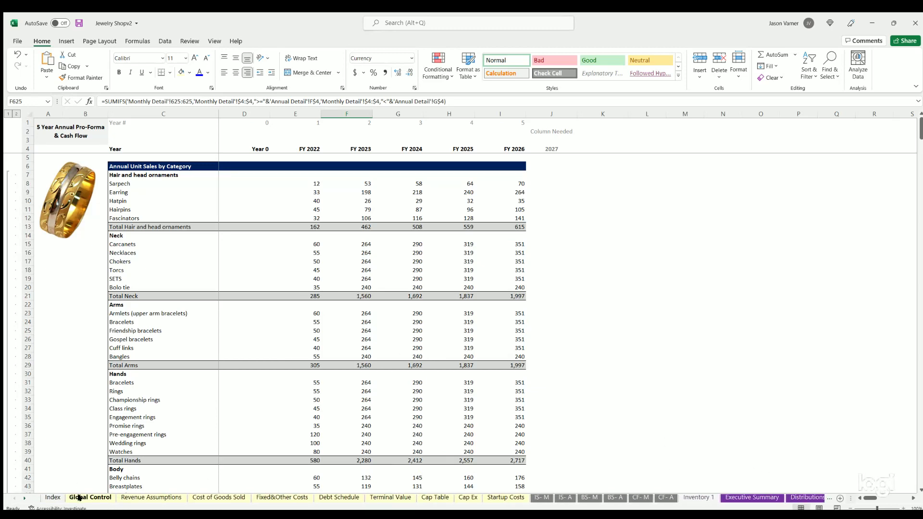
pyautogui.click(80, 498)
pyautogui.click(461, 358)
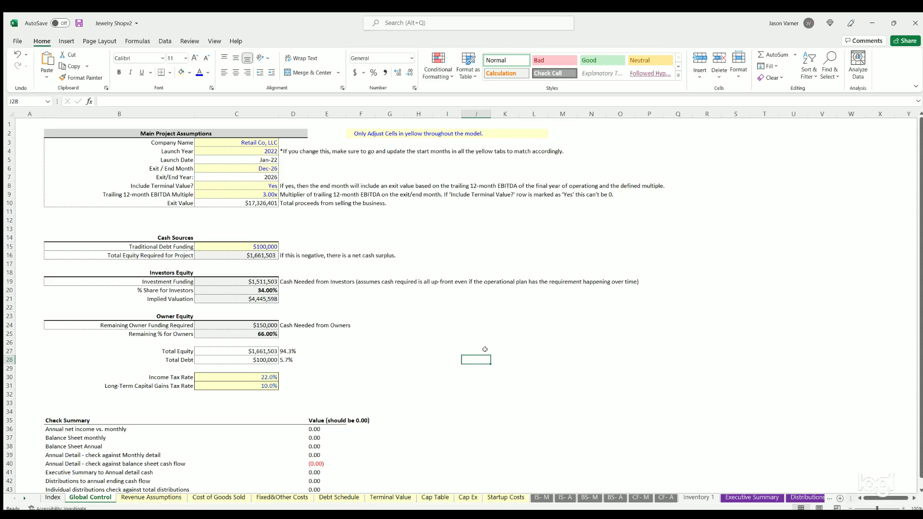
pyautogui.click(479, 349)
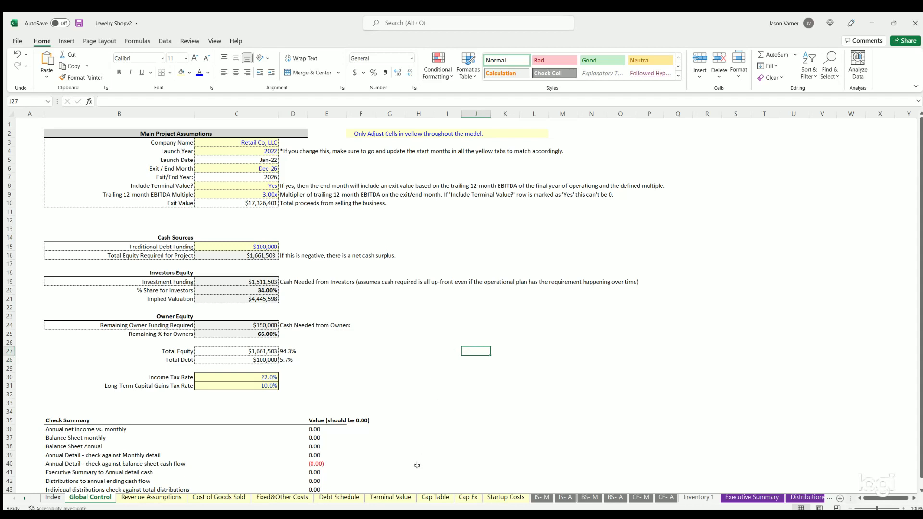